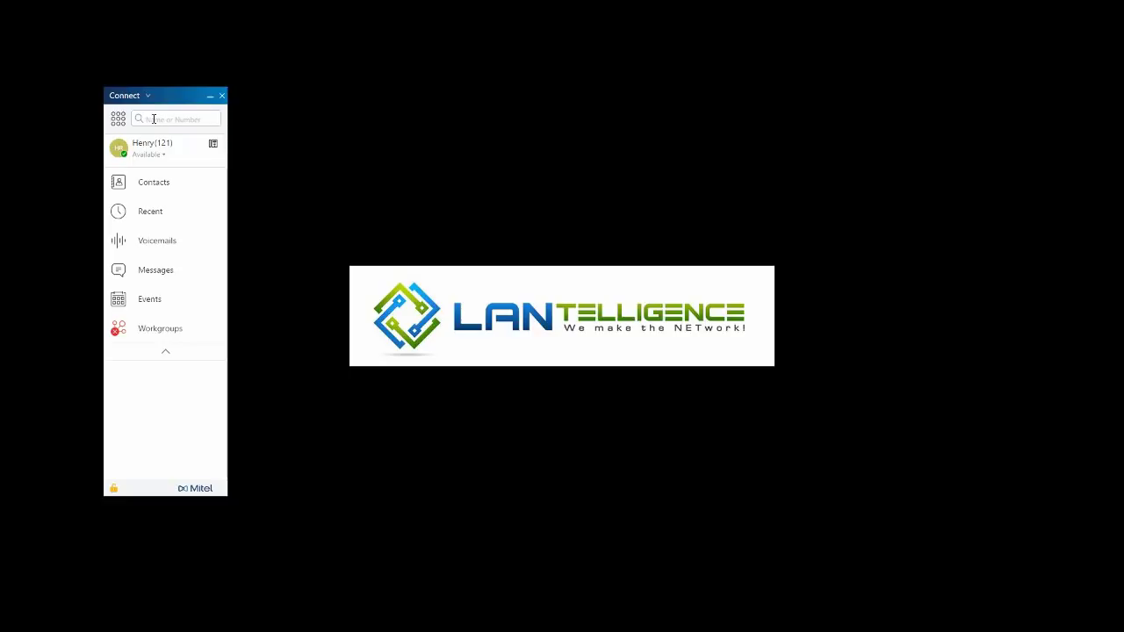
Open the directory search and browse the contacts under Direct Matches and Exchange Public Matches
{"action": "left_click", "coordinate": [154, 119]}
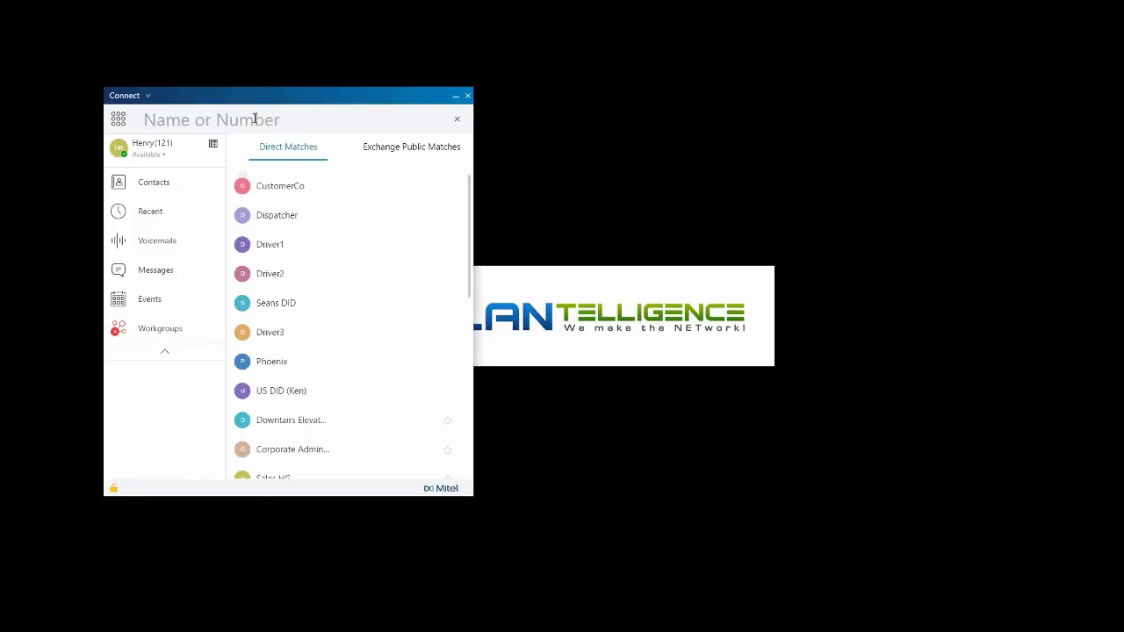
{"action": "scroll", "coordinate": [322, 313], "scroll_direction": "down", "scroll_amount": 2}
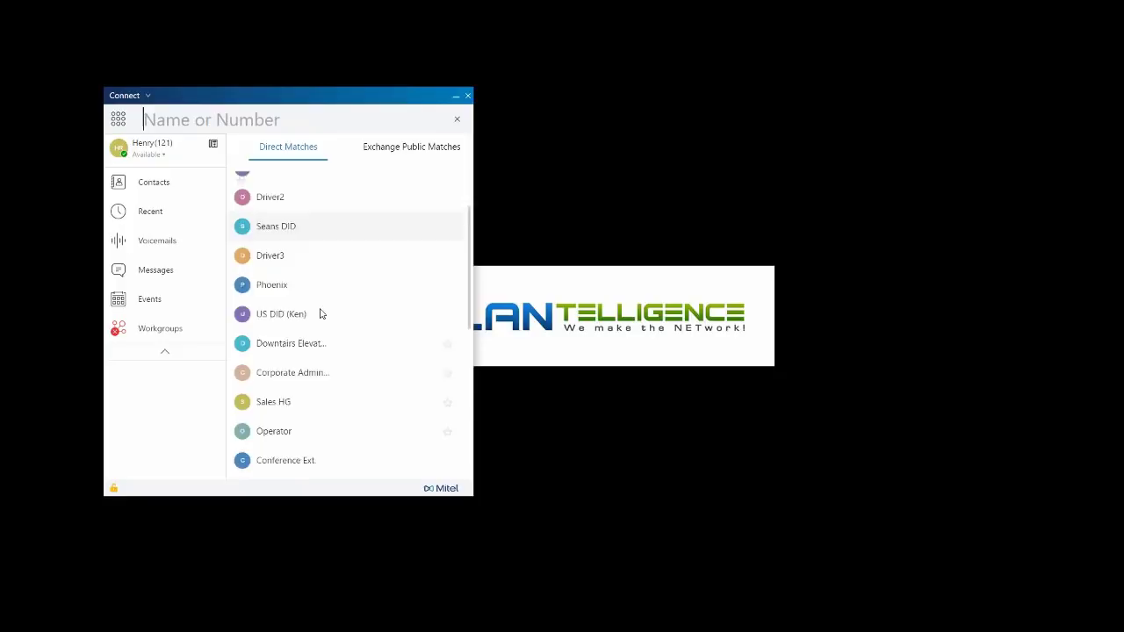
{"action": "scroll", "coordinate": [322, 314], "scroll_direction": "up", "scroll_amount": 3}
{"action": "scroll", "coordinate": [321, 314], "scroll_direction": "down", "scroll_amount": 2}
{"action": "scroll", "coordinate": [341, 271], "scroll_direction": "up", "scroll_amount": 1}
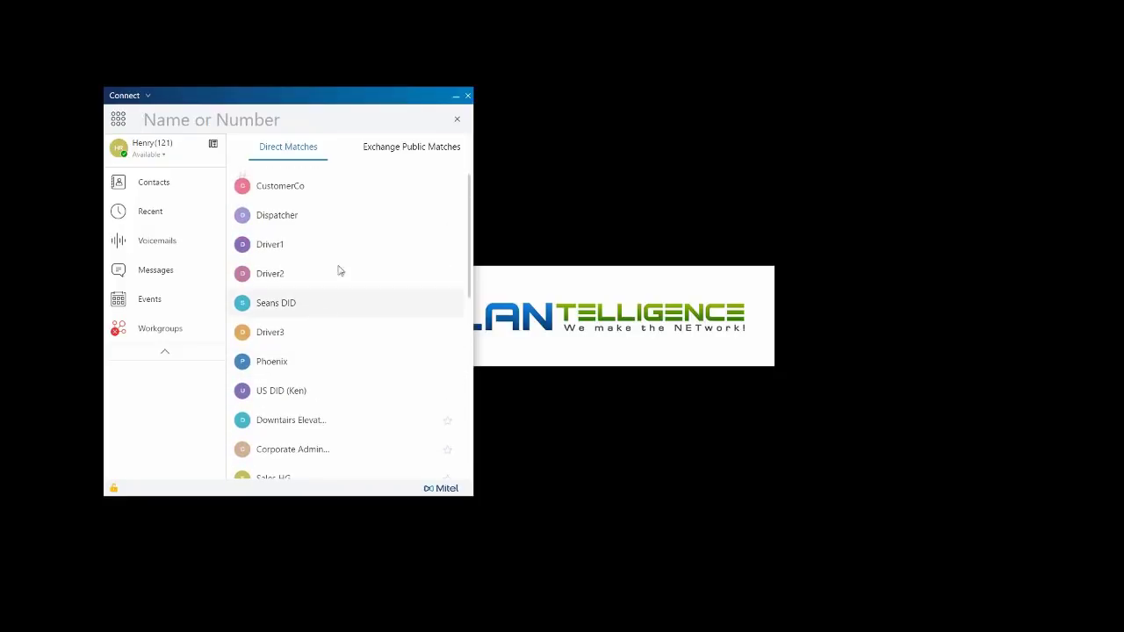
{"action": "left_click", "coordinate": [398, 152]}
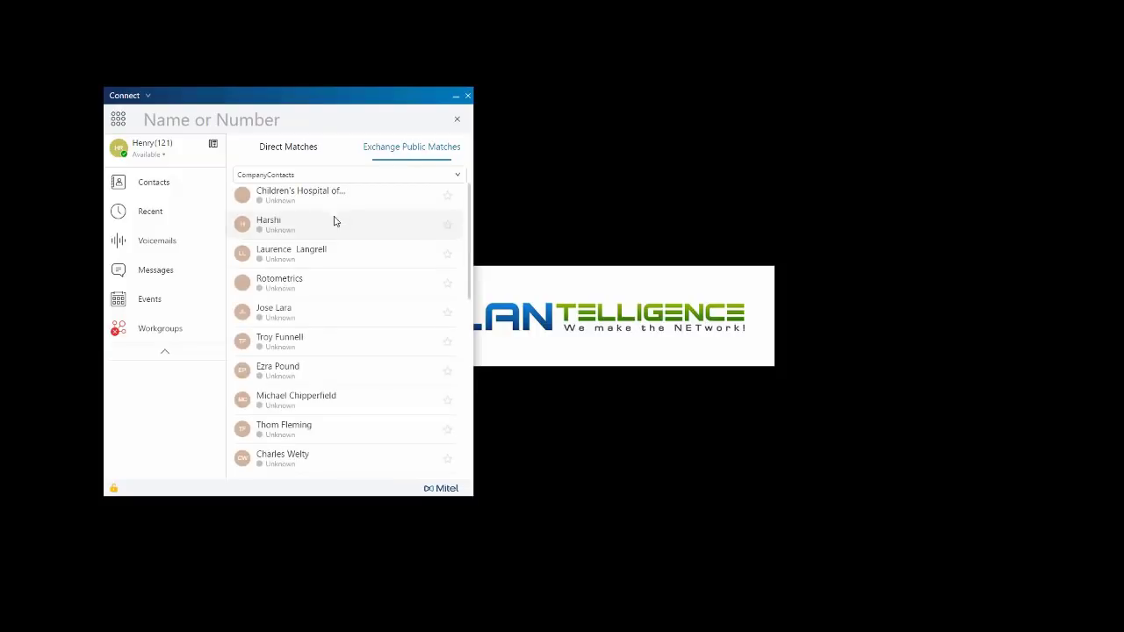
Search for a contact by first name in Exchange Public Matches and Direct Matches, and close the search
{"action": "left_click", "coordinate": [187, 130]}
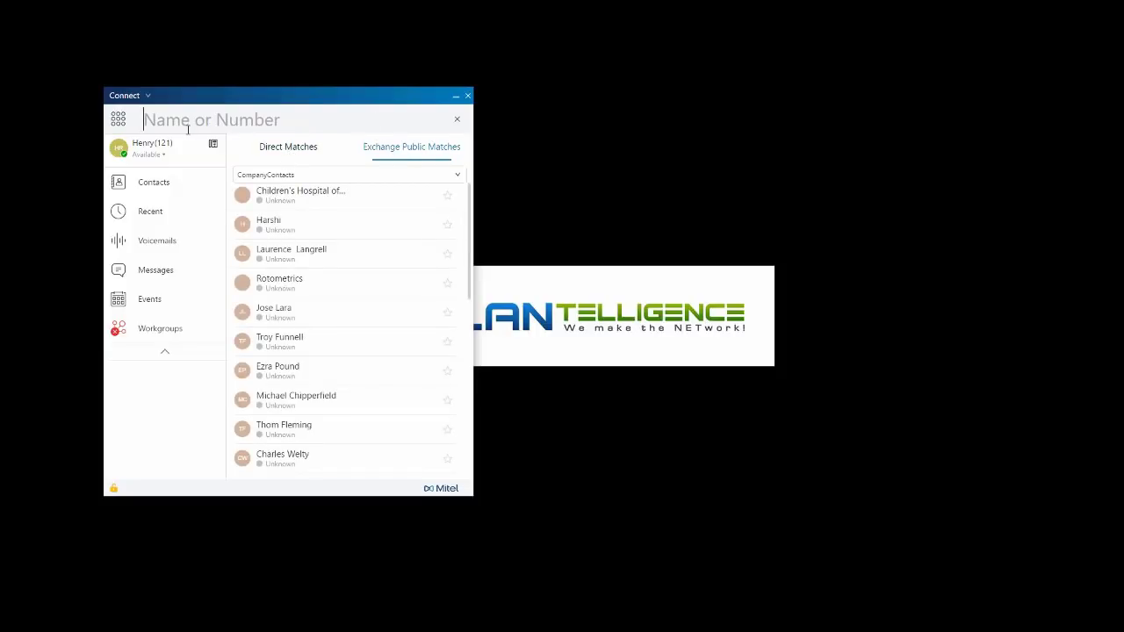
{"action": "type", "text": "ken"}
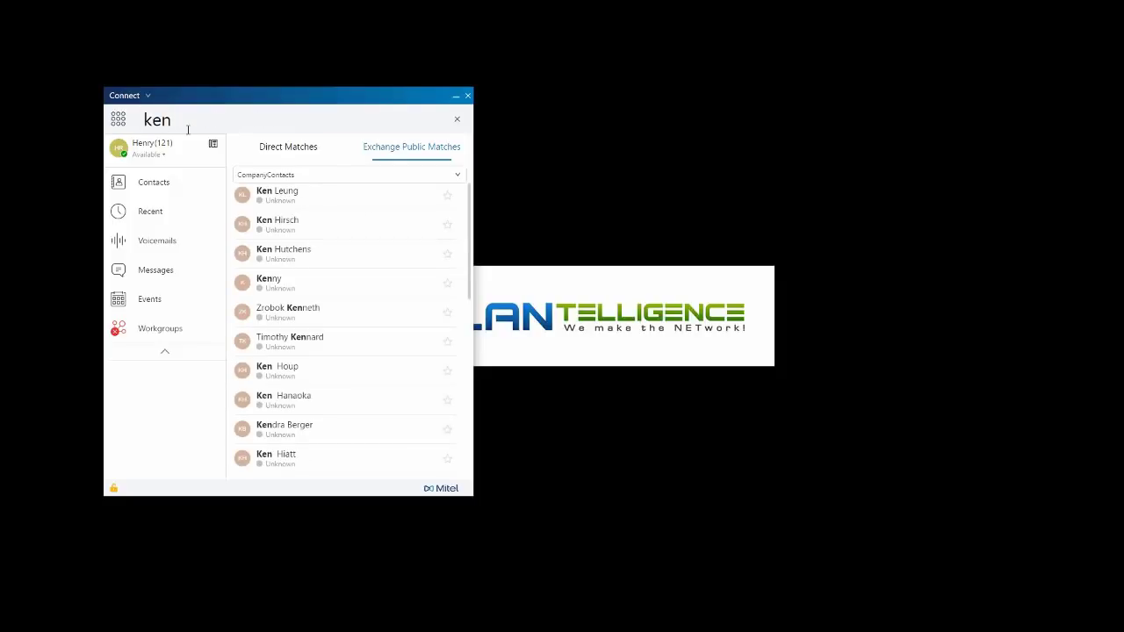
{"action": "left_click", "coordinate": [289, 147]}
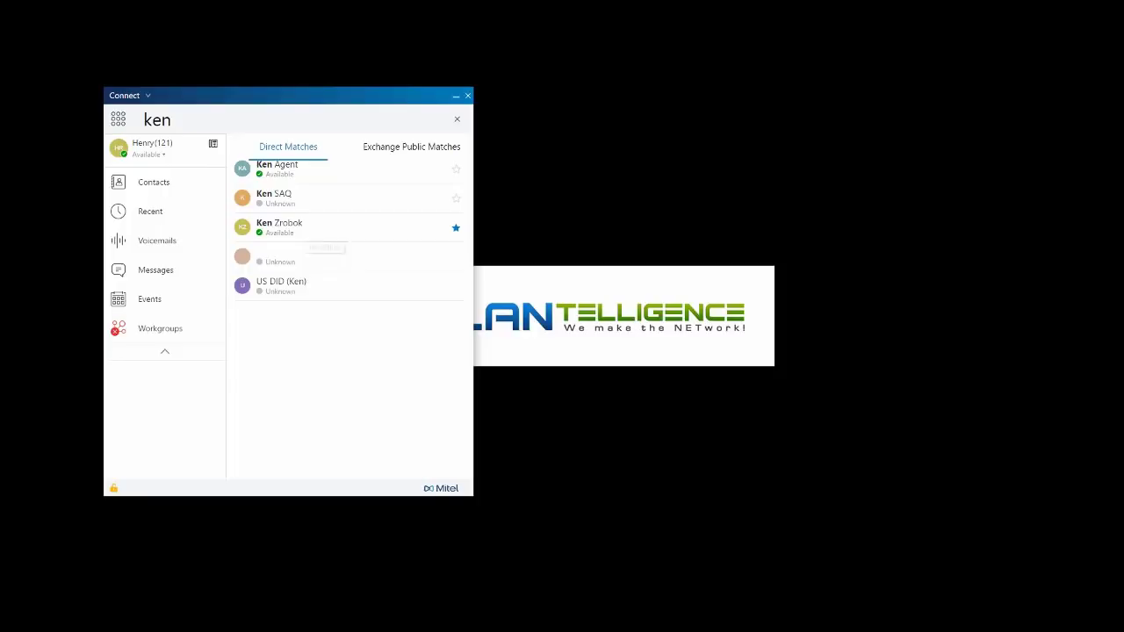
{"action": "key", "text": "Escape"}
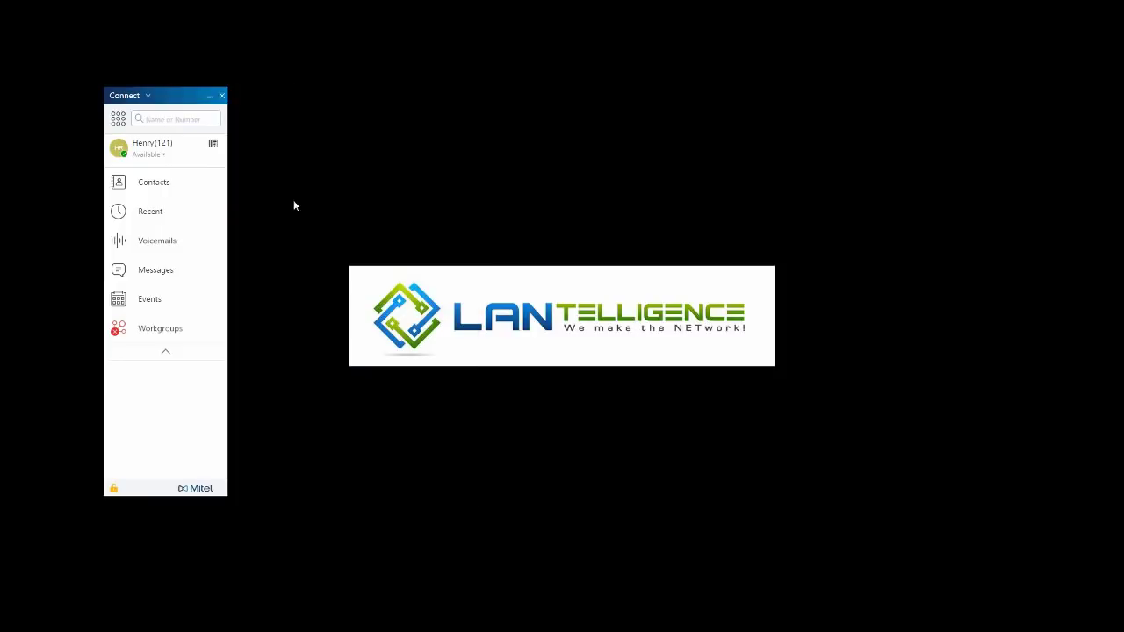
Look up a contact by pasting the phone number into the search, and view that contact's call history
{"action": "right_click", "coordinate": [178, 118]}
{"action": "left_click", "coordinate": [197, 126]}
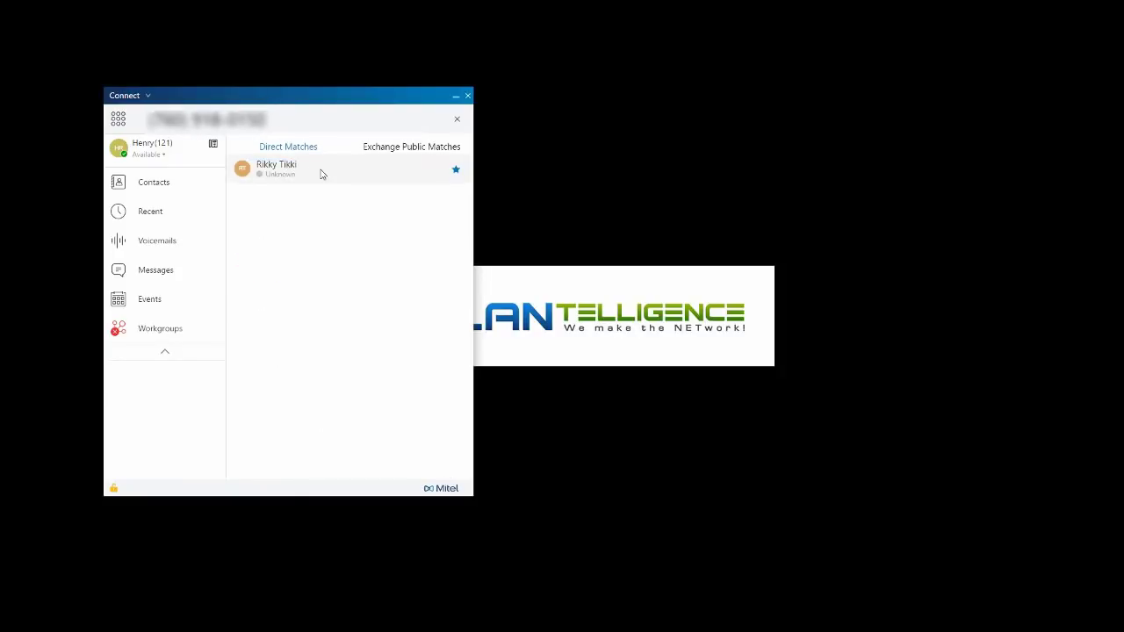
{"action": "left_click", "coordinate": [320, 173]}
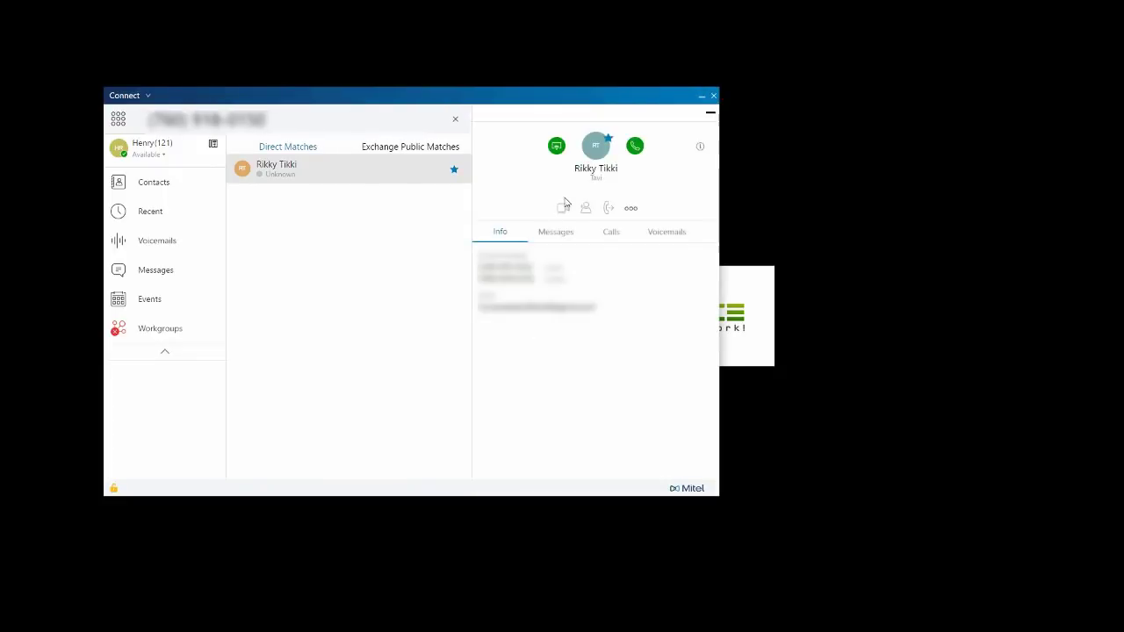
{"action": "left_click", "coordinate": [612, 234]}
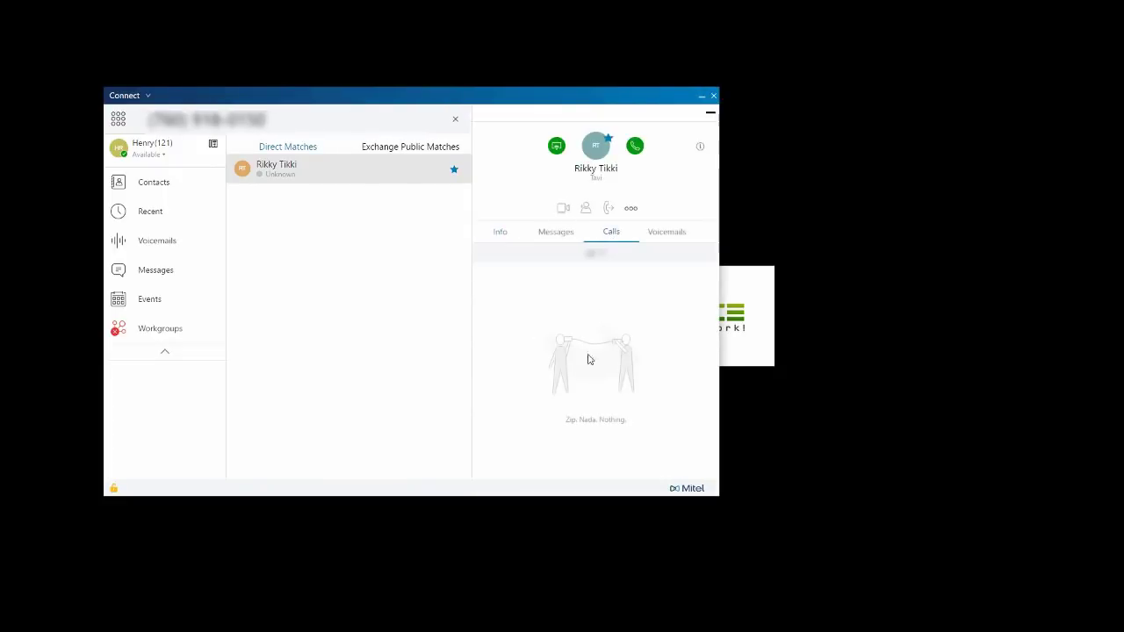
{"action": "left_click", "coordinate": [420, 119]}
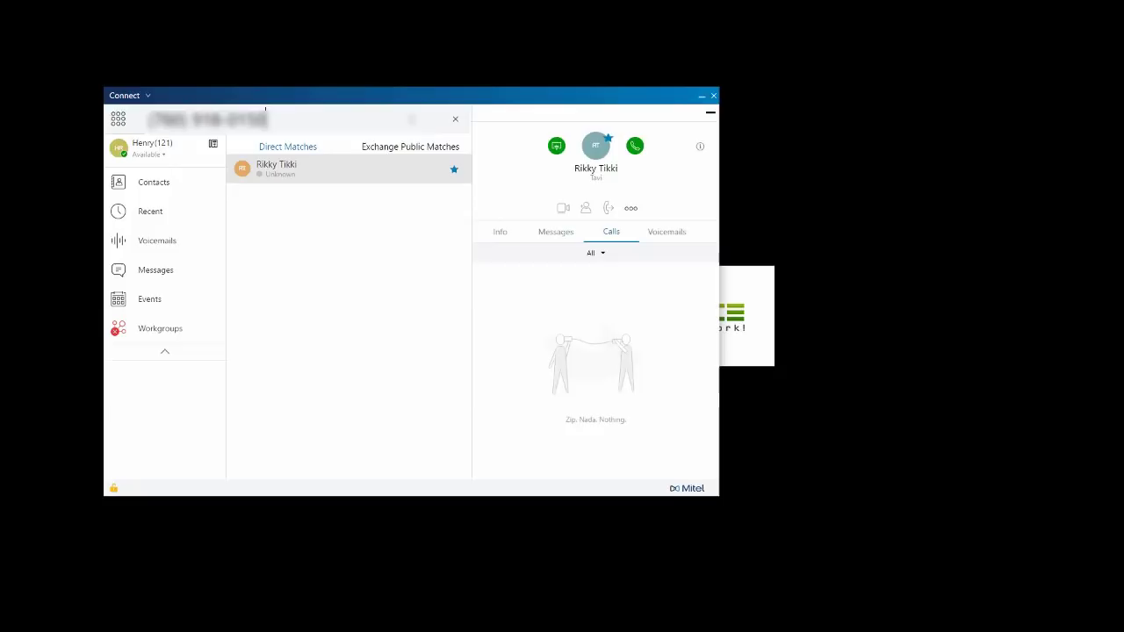
{"action": "left_click", "coordinate": [118, 120]}
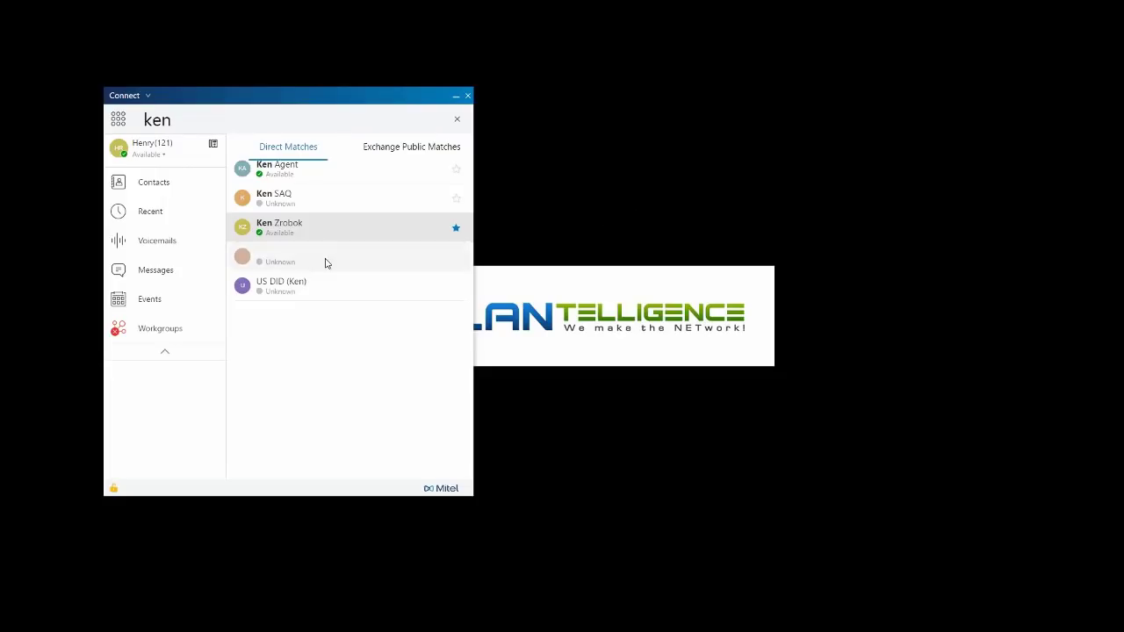
Open the available, favorited contact in the name search results and review their info, messages, calls, voicemails and additional options, closing the search when done
{"action": "left_click", "coordinate": [293, 233]}
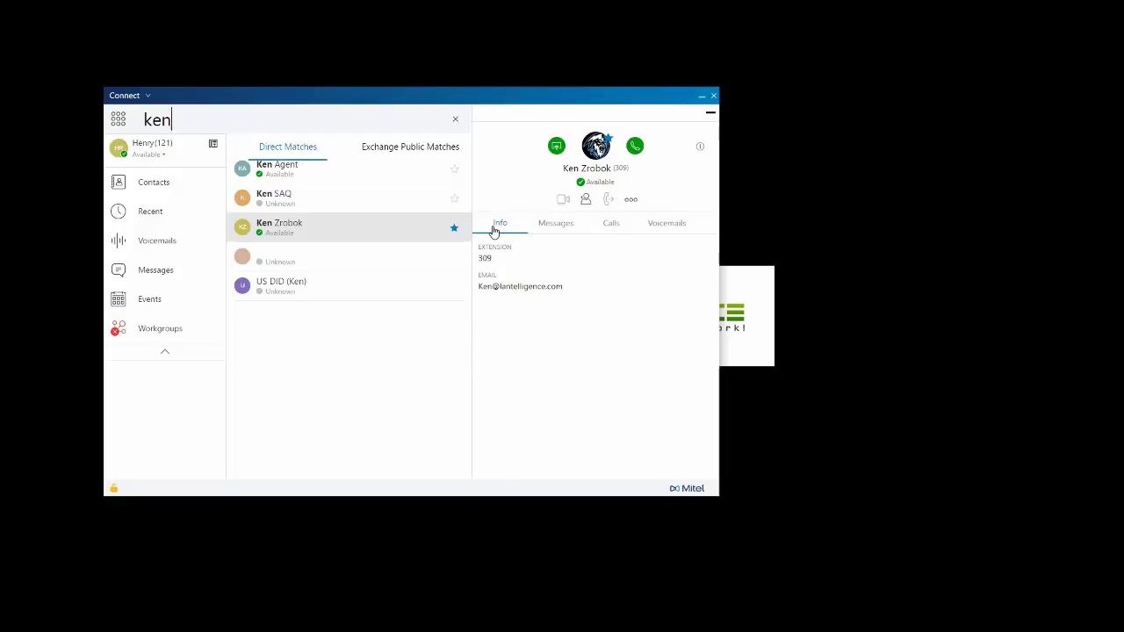
{"action": "double_click", "coordinate": [485, 257]}
{"action": "double_click", "coordinate": [497, 286]}
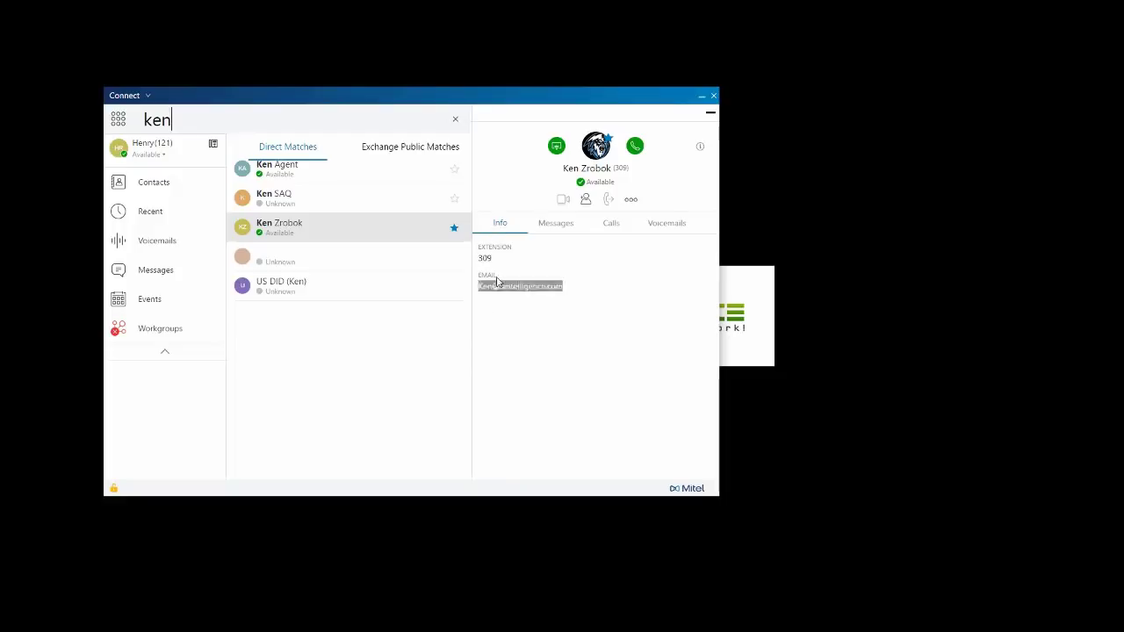
{"action": "left_click", "coordinate": [544, 226]}
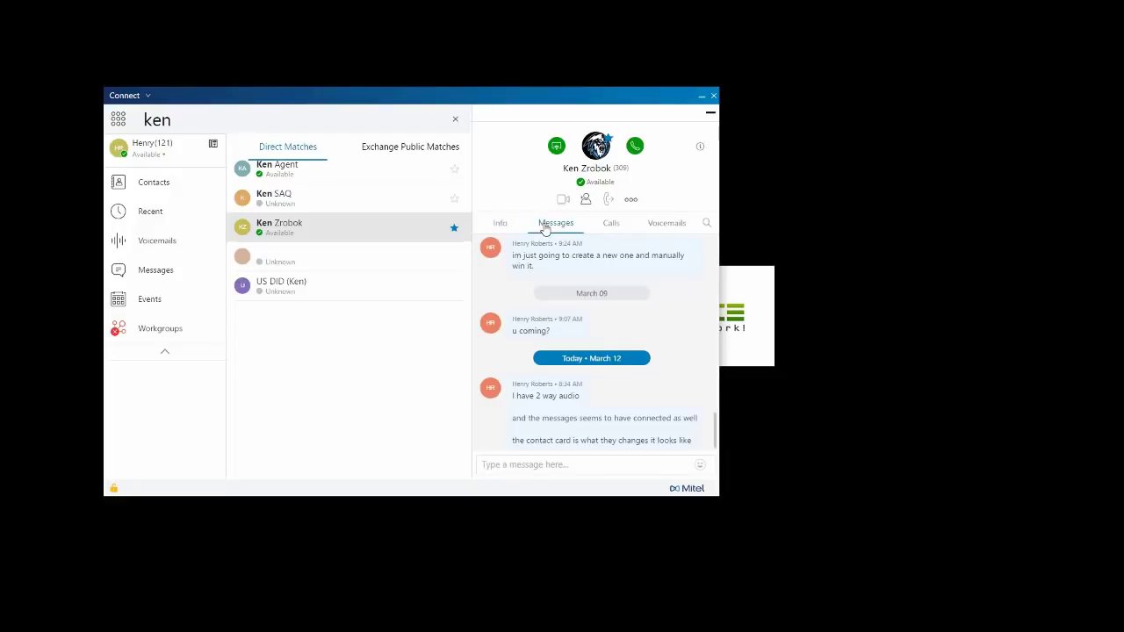
{"action": "left_click", "coordinate": [612, 224]}
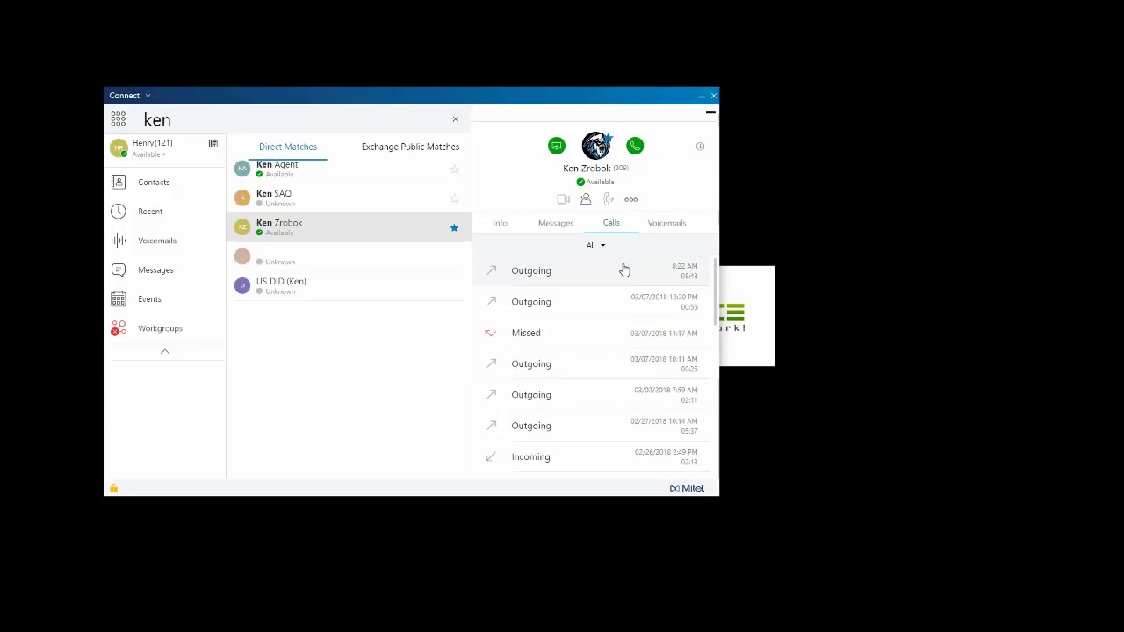
{"action": "left_click", "coordinate": [680, 230]}
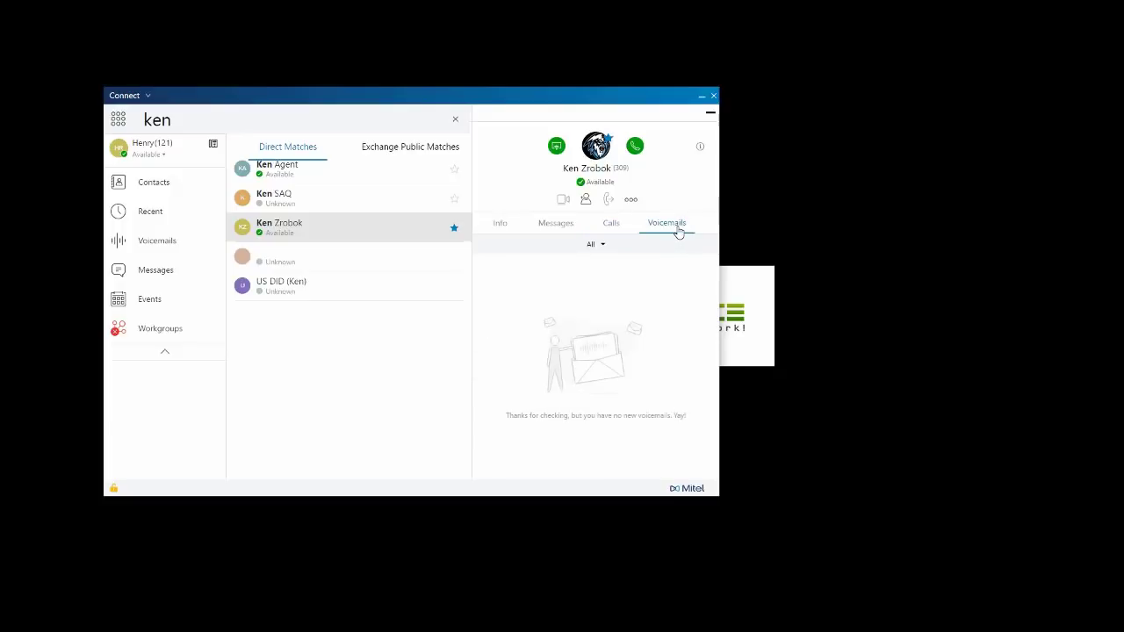
{"action": "left_click", "coordinate": [632, 201]}
{"action": "key", "text": "Escape"}
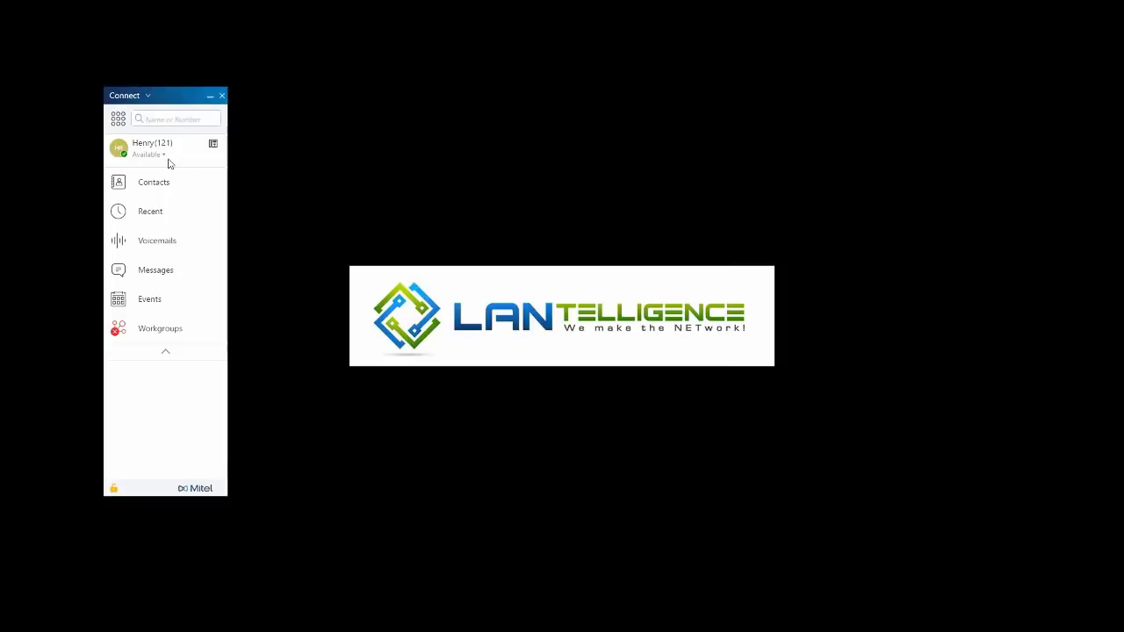
Open your own profile and inspect the External Assignment Number's connection options, closing the form without adding a number
{"action": "left_click", "coordinate": [163, 155]}
{"action": "left_click", "coordinate": [162, 145]}
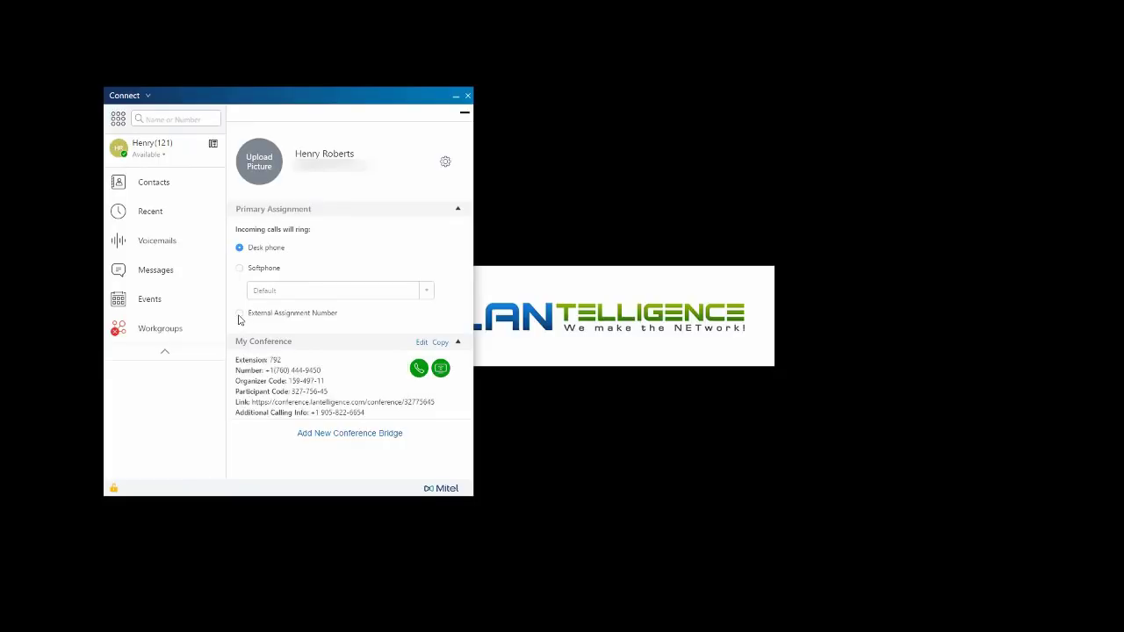
{"action": "left_click", "coordinate": [242, 315]}
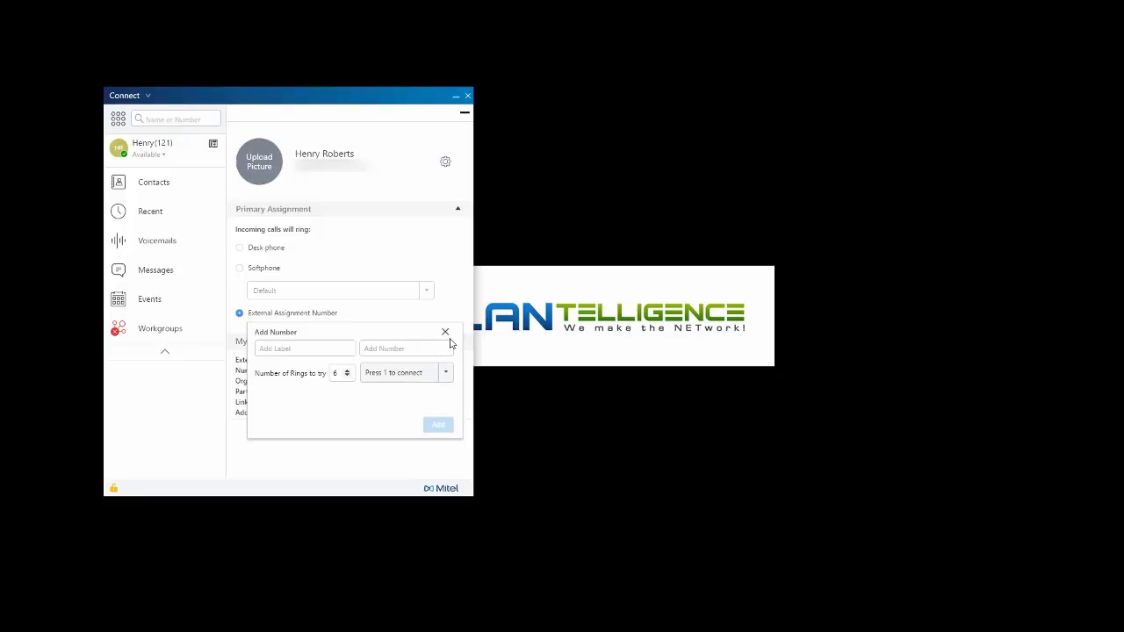
{"action": "left_click", "coordinate": [447, 376]}
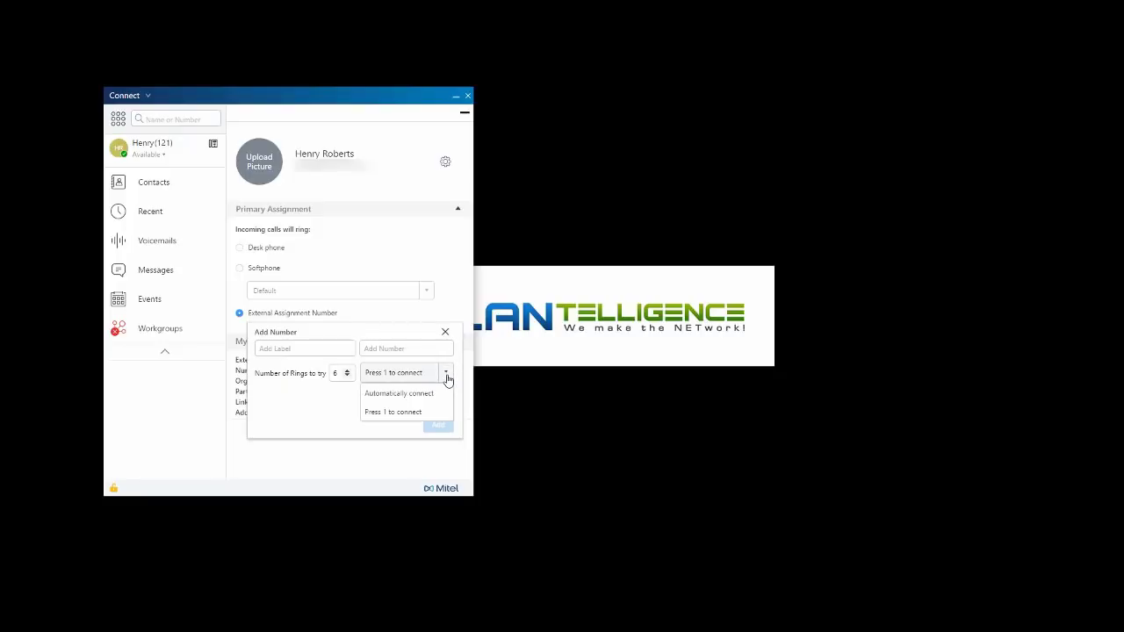
{"action": "left_click", "coordinate": [457, 289]}
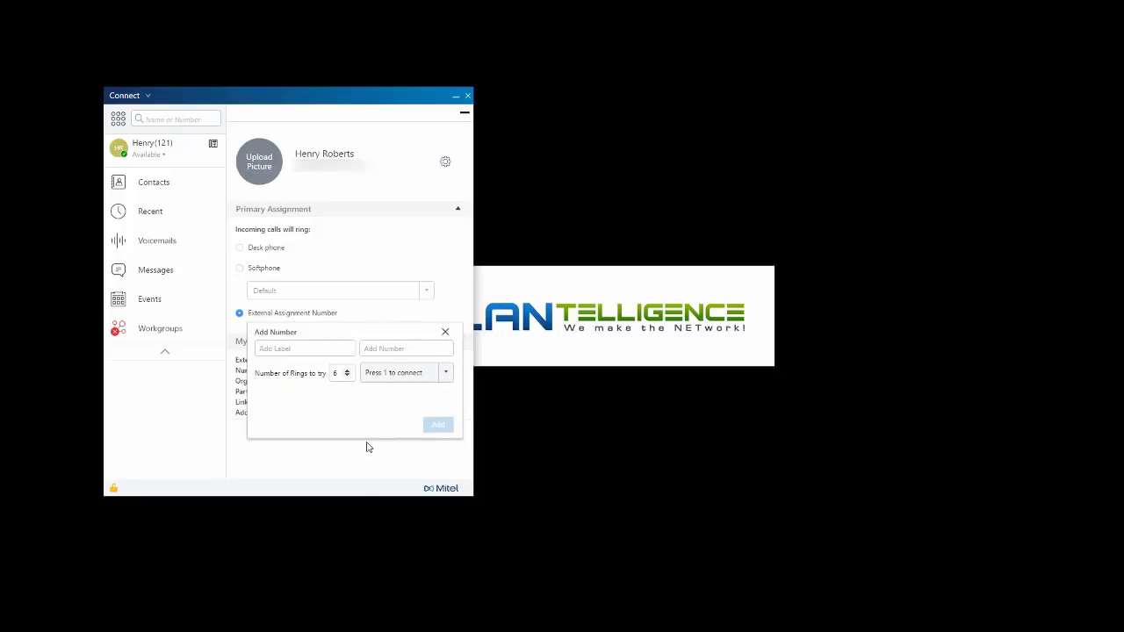
{"action": "left_click", "coordinate": [445, 331]}
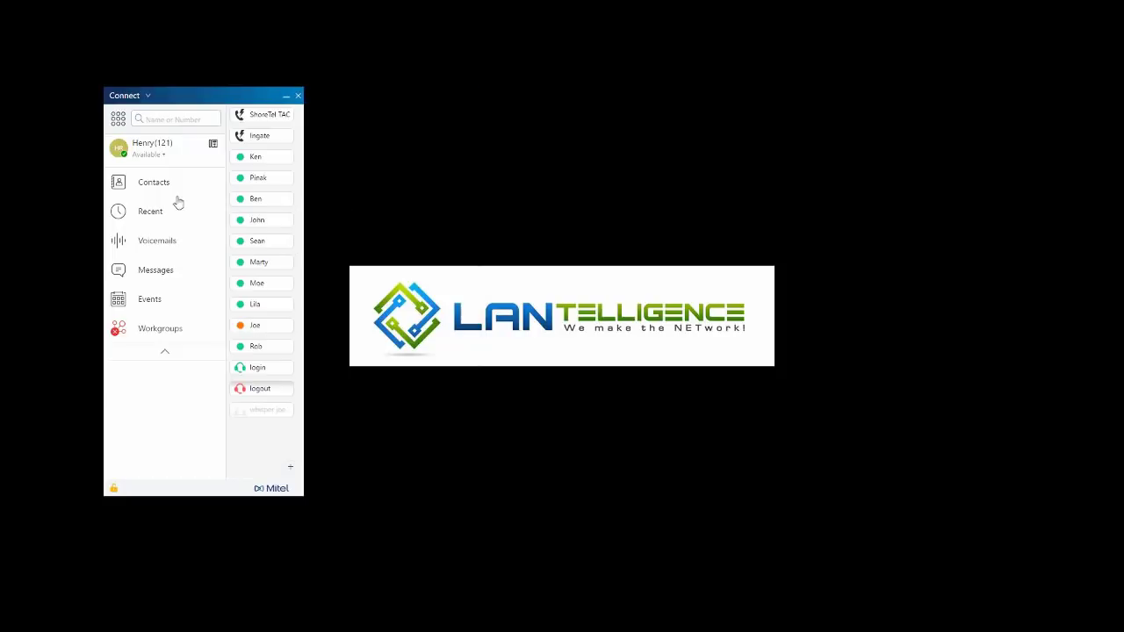
View the favorite contacts and check the call details of the contact who is on the phone, closing the list when done
{"action": "left_click", "coordinate": [161, 191]}
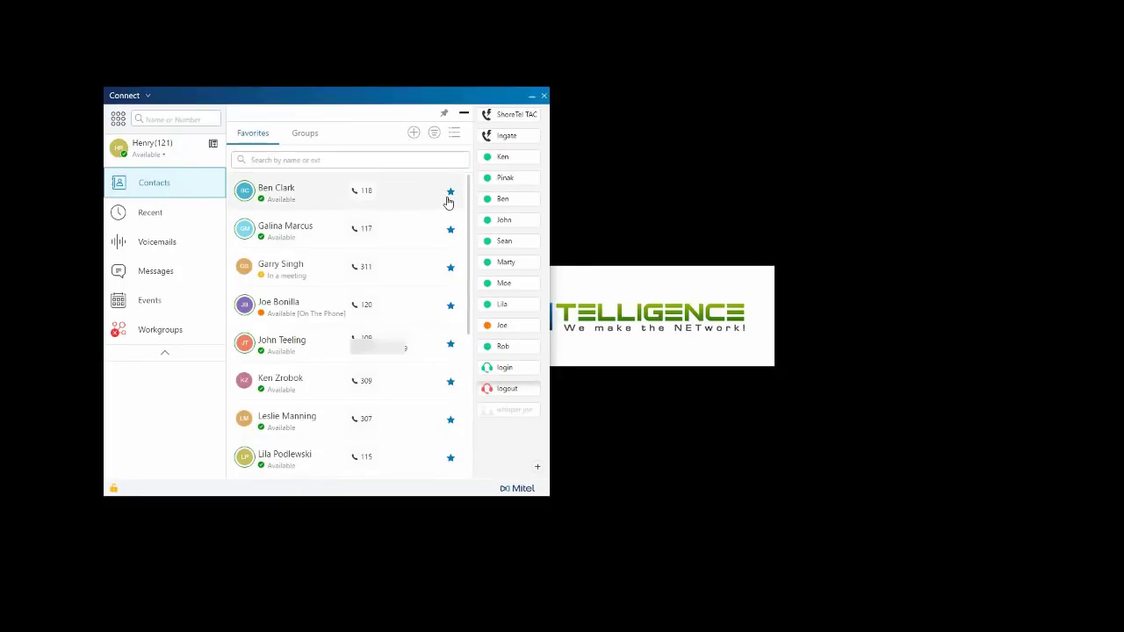
{"action": "mouse_move", "coordinate": [448, 202]}
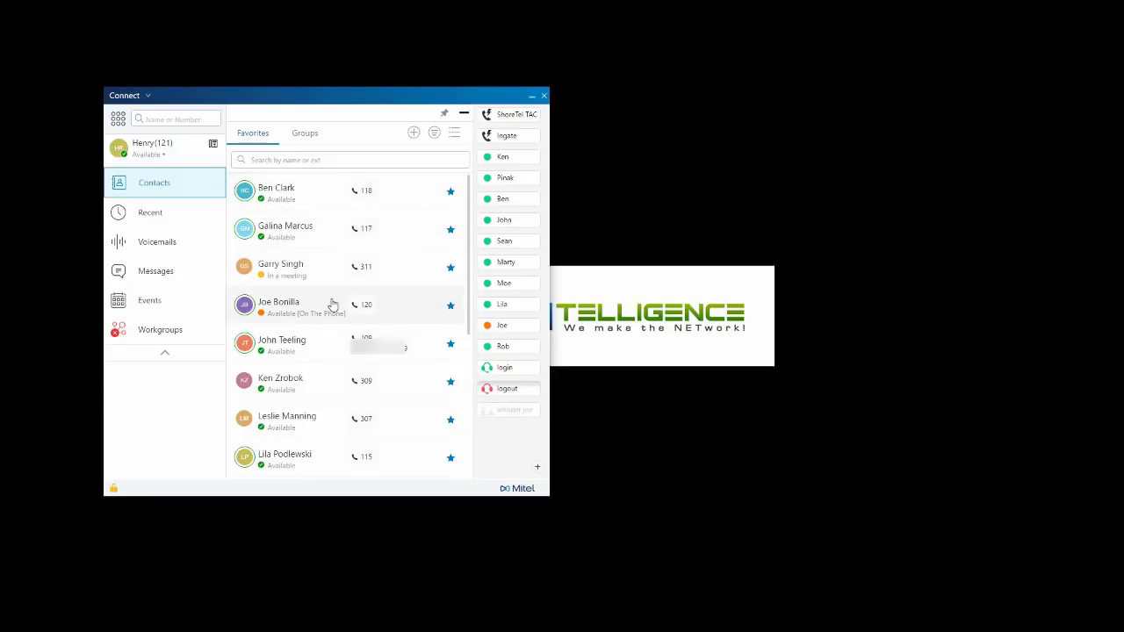
{"action": "mouse_move", "coordinate": [291, 312]}
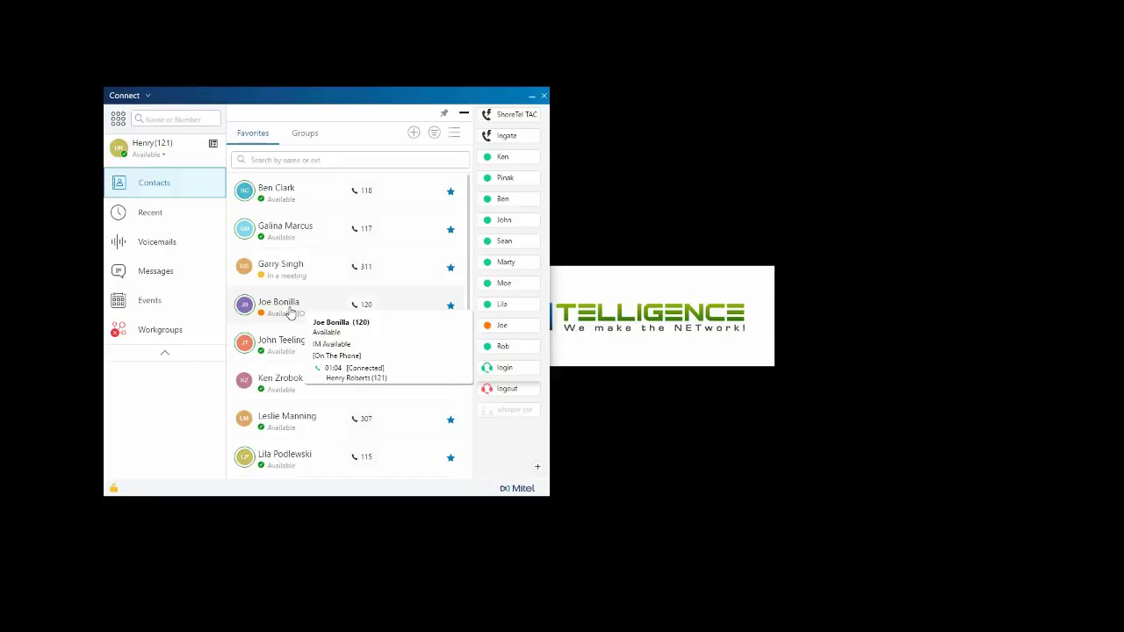
{"action": "left_click", "coordinate": [463, 113]}
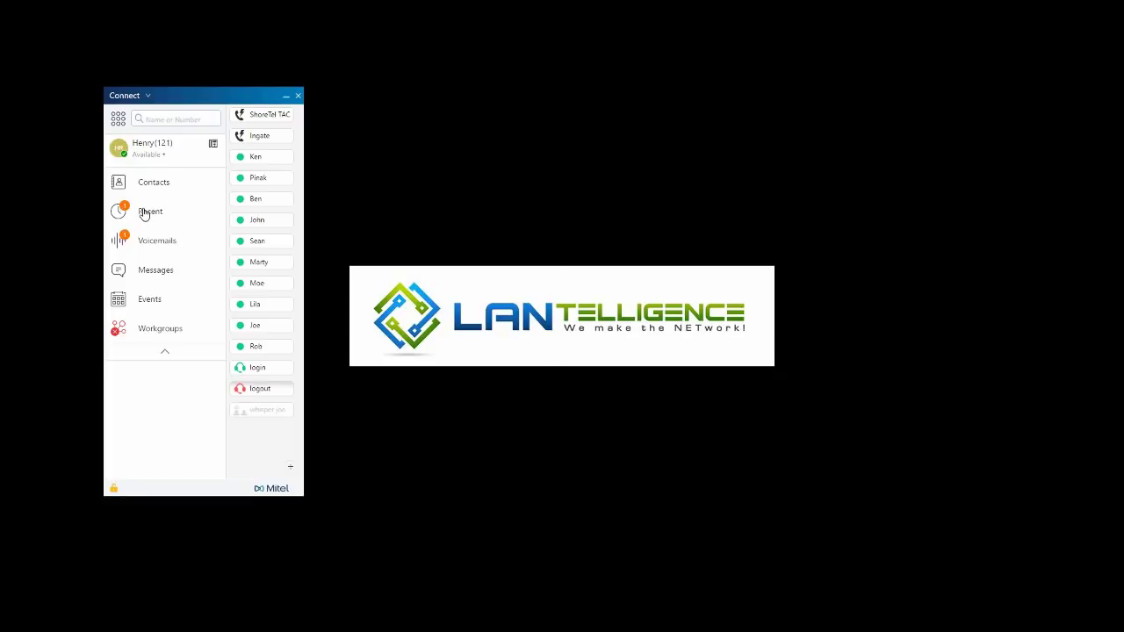
Review the recent call history and filter it to missed calls
{"action": "left_click", "coordinate": [146, 213]}
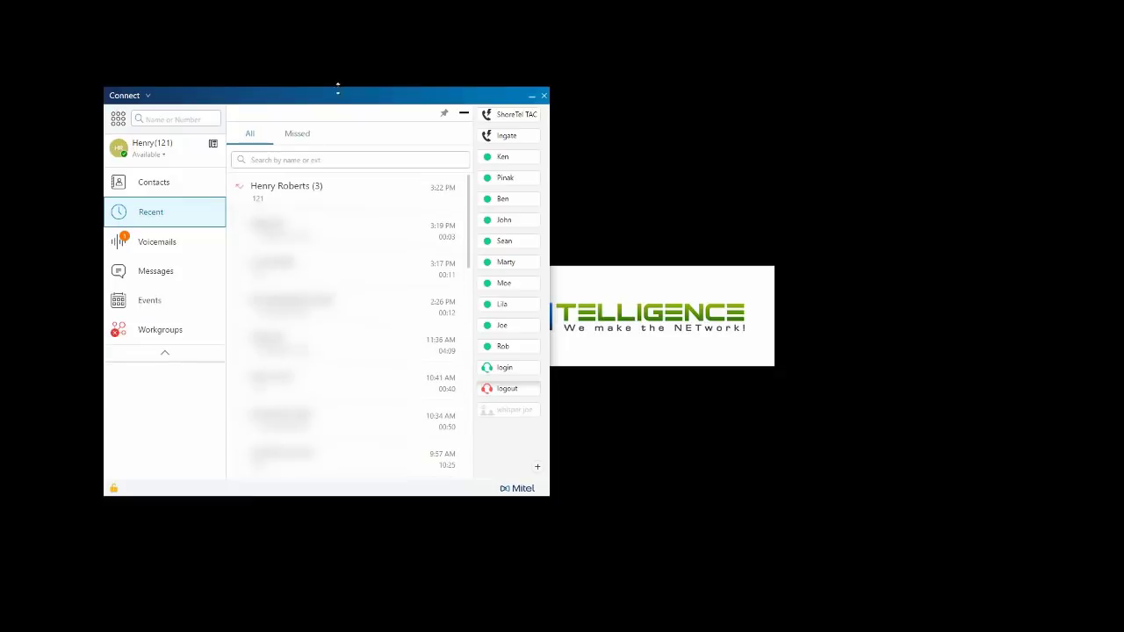
{"action": "left_click", "coordinate": [296, 138]}
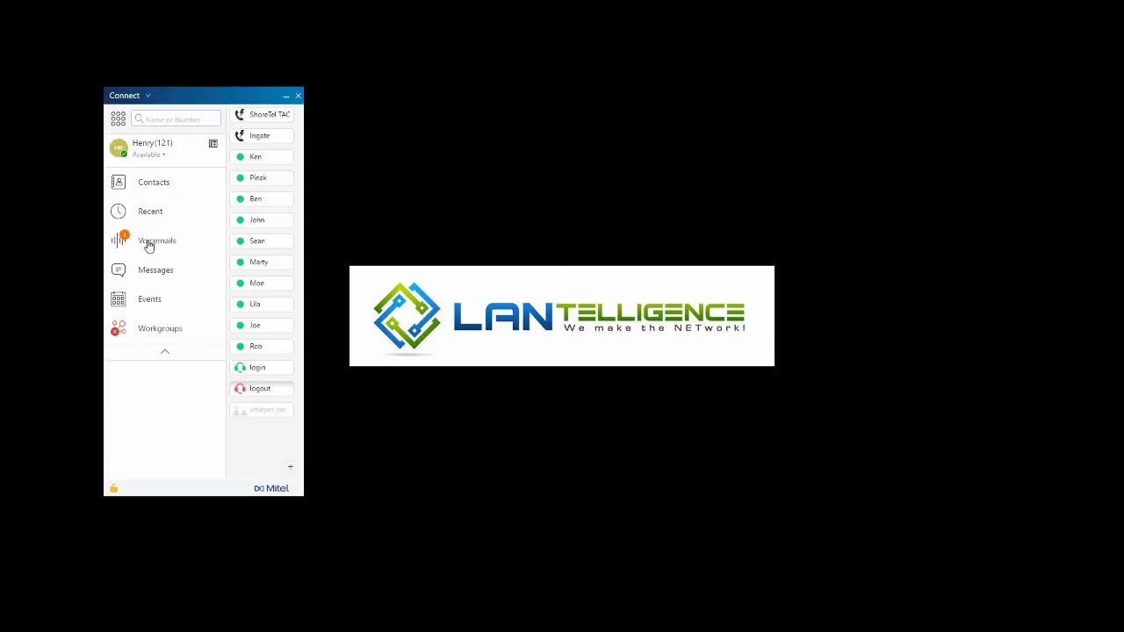
Open the unheard 3:19 PM voicemail and cancel forwarding it
{"action": "left_click", "coordinate": [147, 245]}
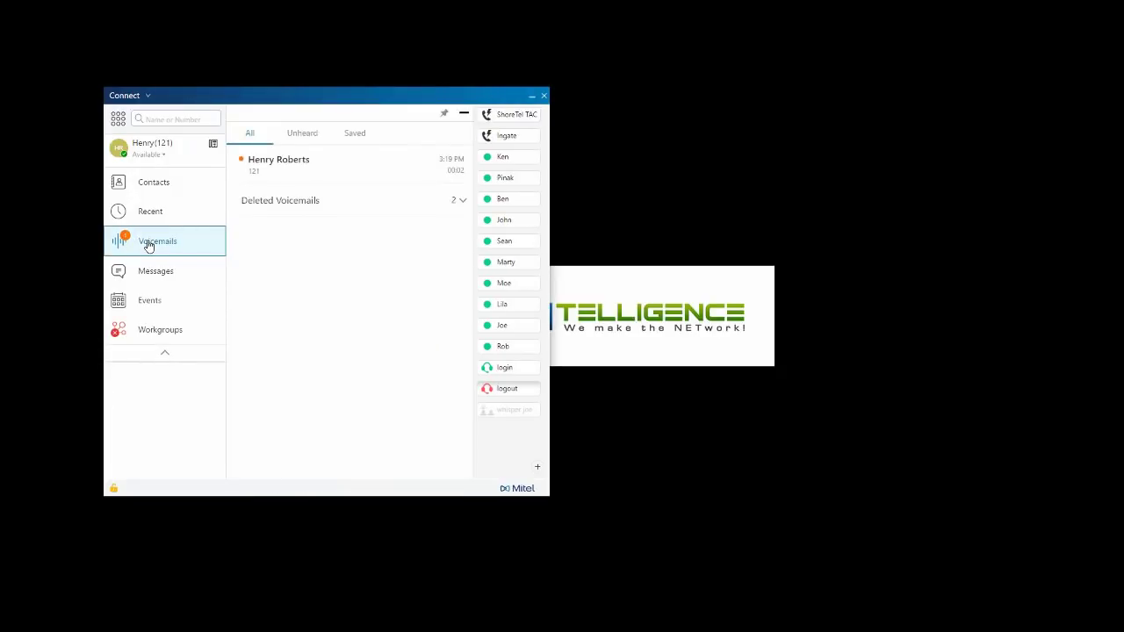
{"action": "left_click", "coordinate": [327, 162]}
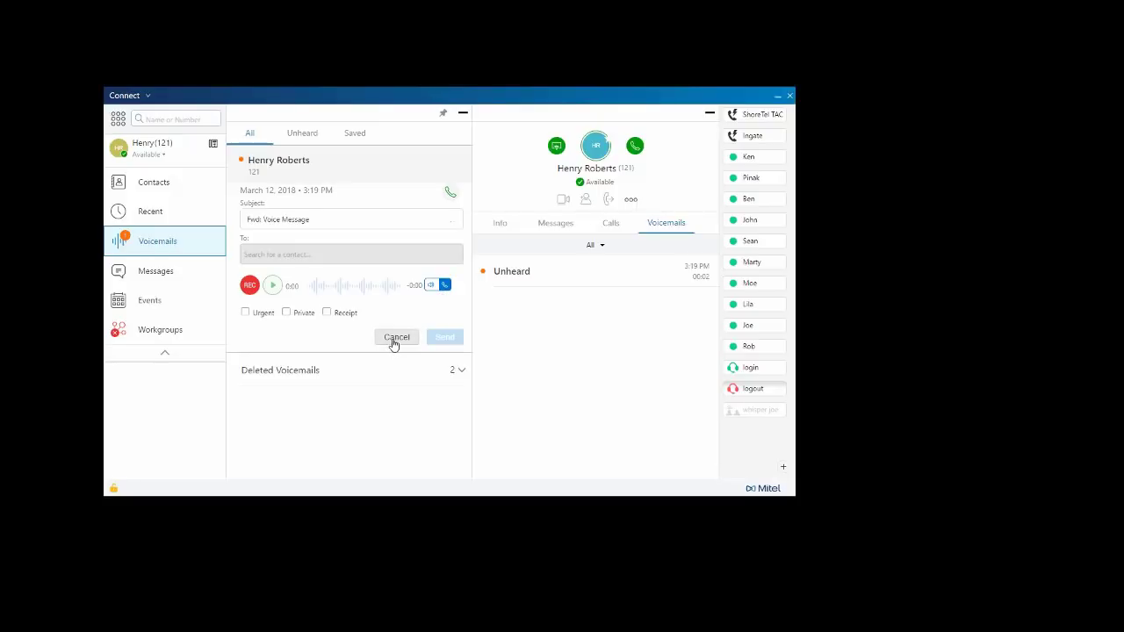
{"action": "left_click", "coordinate": [395, 338]}
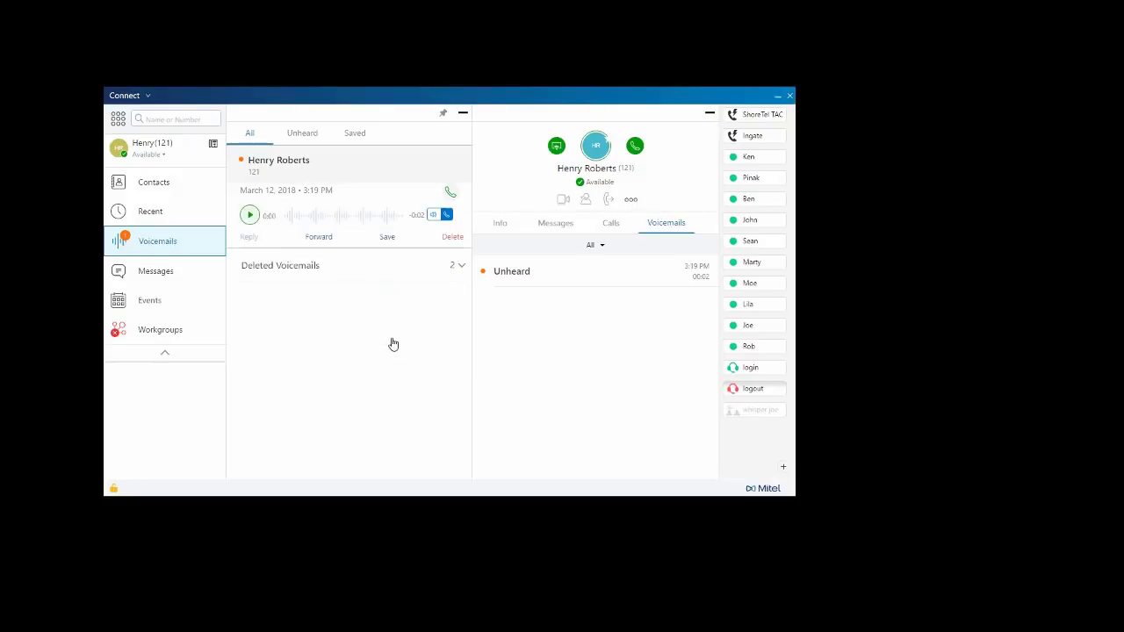
Delete the 3:19 PM voicemail and view it among the deleted voicemails
{"action": "left_click", "coordinate": [451, 241]}
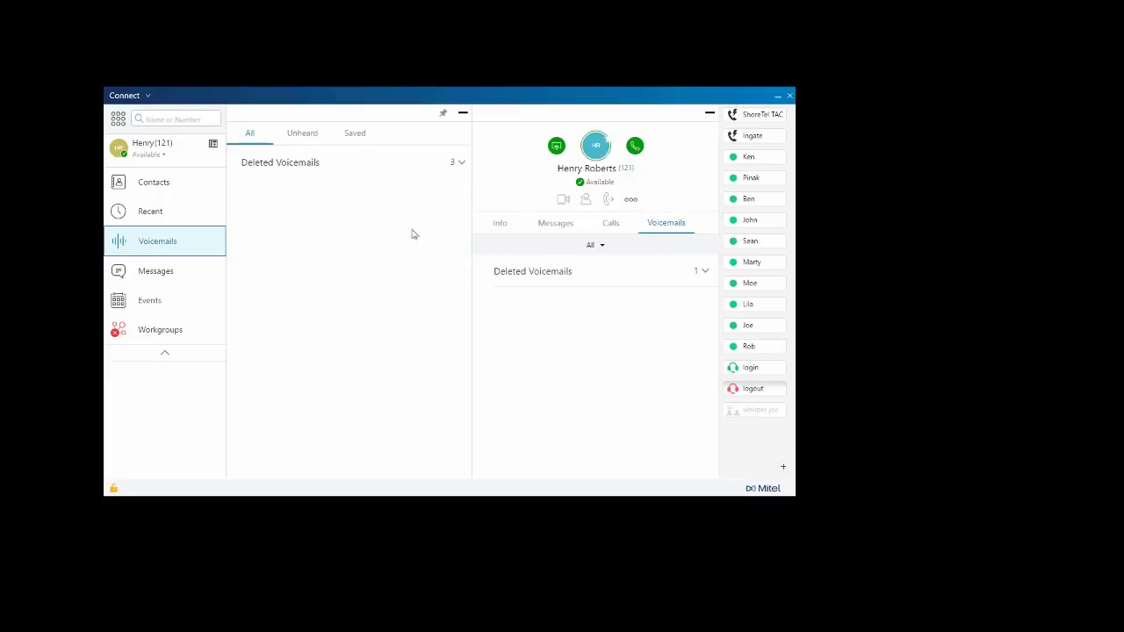
{"action": "left_click", "coordinate": [462, 164]}
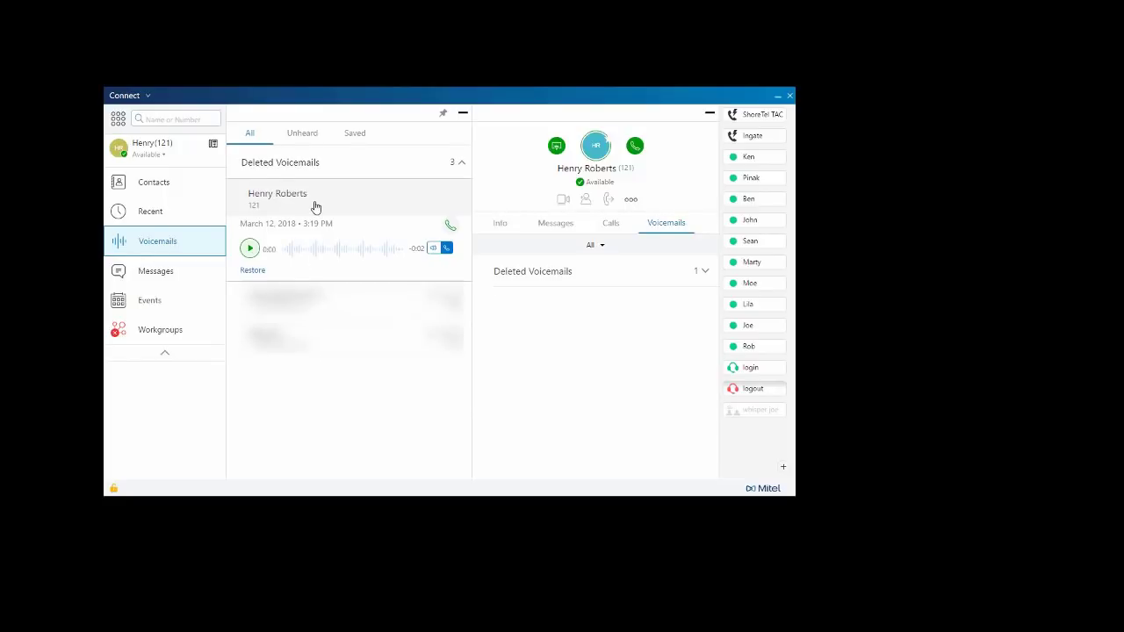
Restore the deleted voicemail from 3:19 PM
{"action": "left_click", "coordinate": [253, 271]}
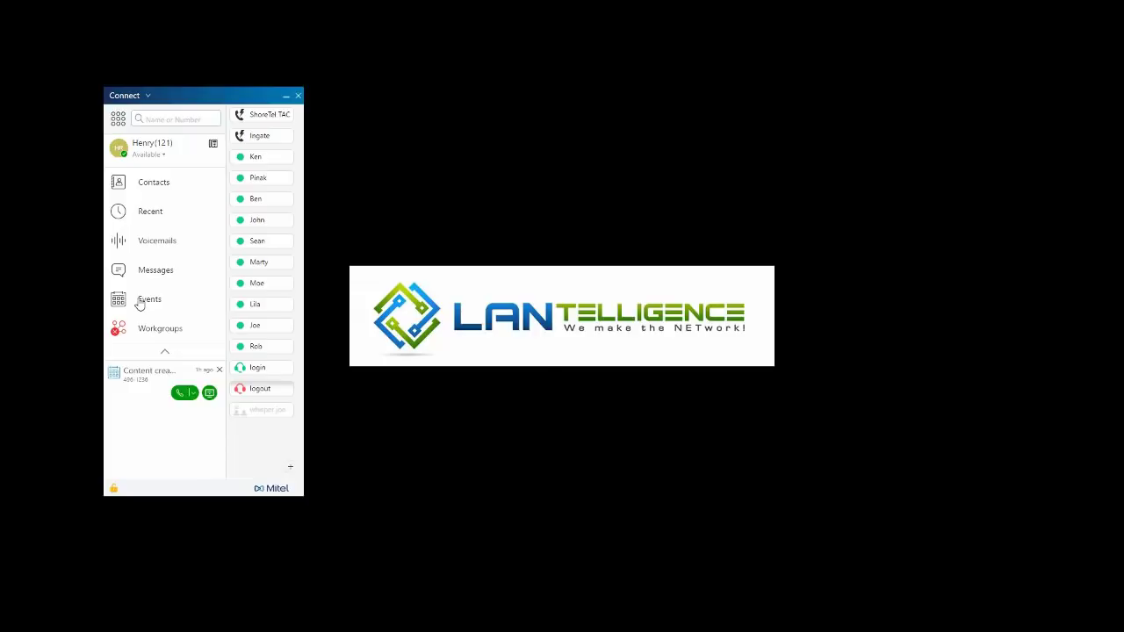
View the details of the Content creation meeting among the upcoming events and join the meeting
{"action": "left_click", "coordinate": [145, 300]}
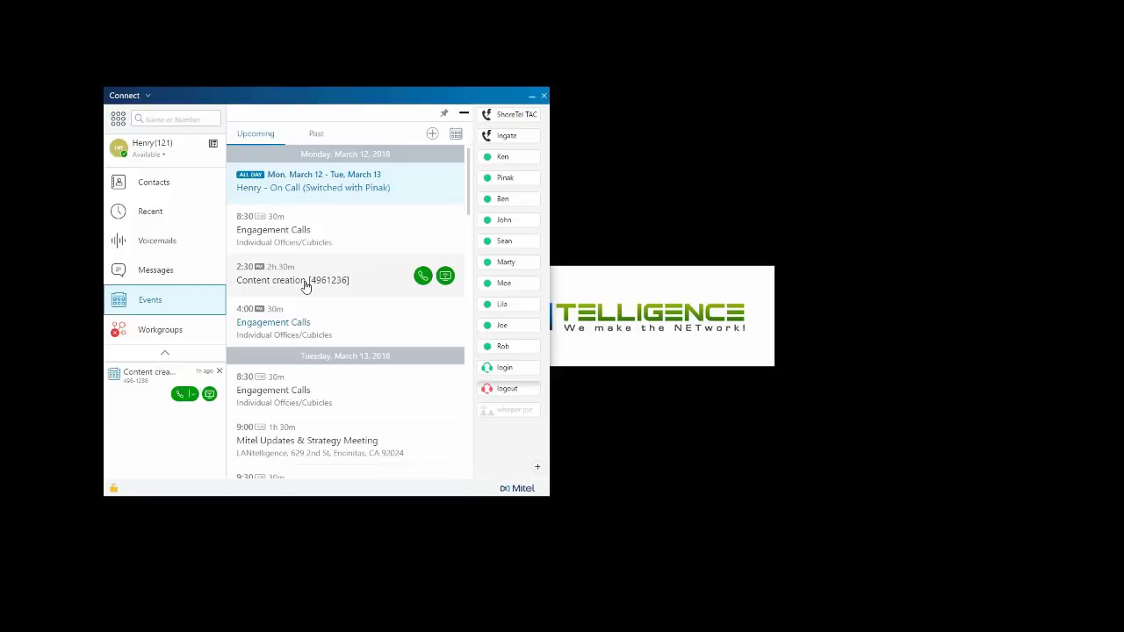
{"action": "left_click", "coordinate": [354, 268]}
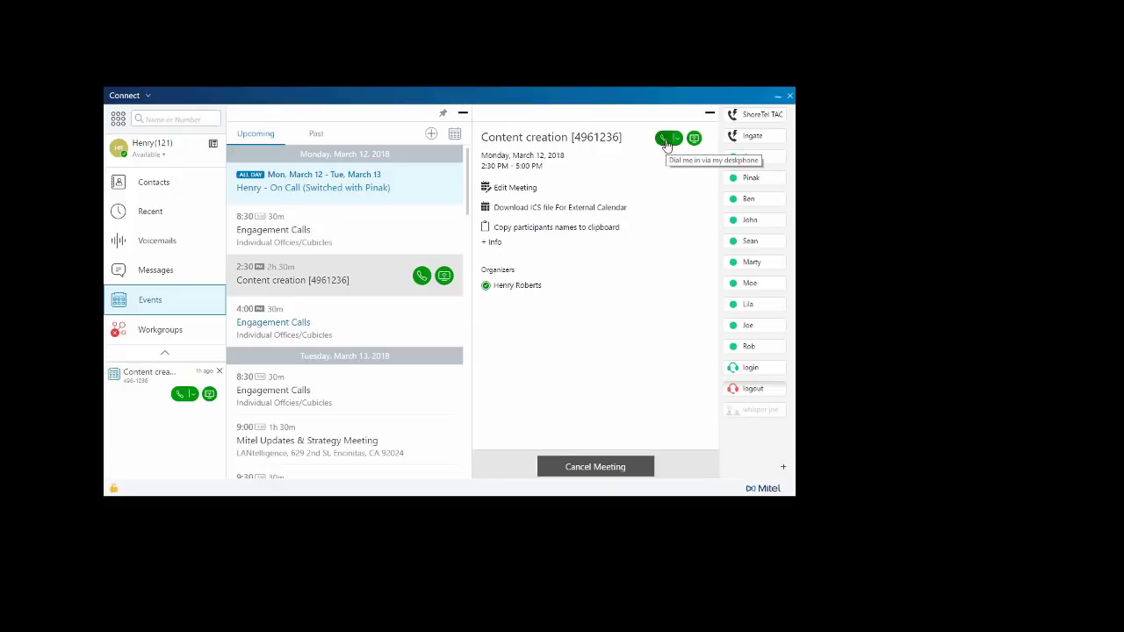
{"action": "left_click", "coordinate": [675, 139]}
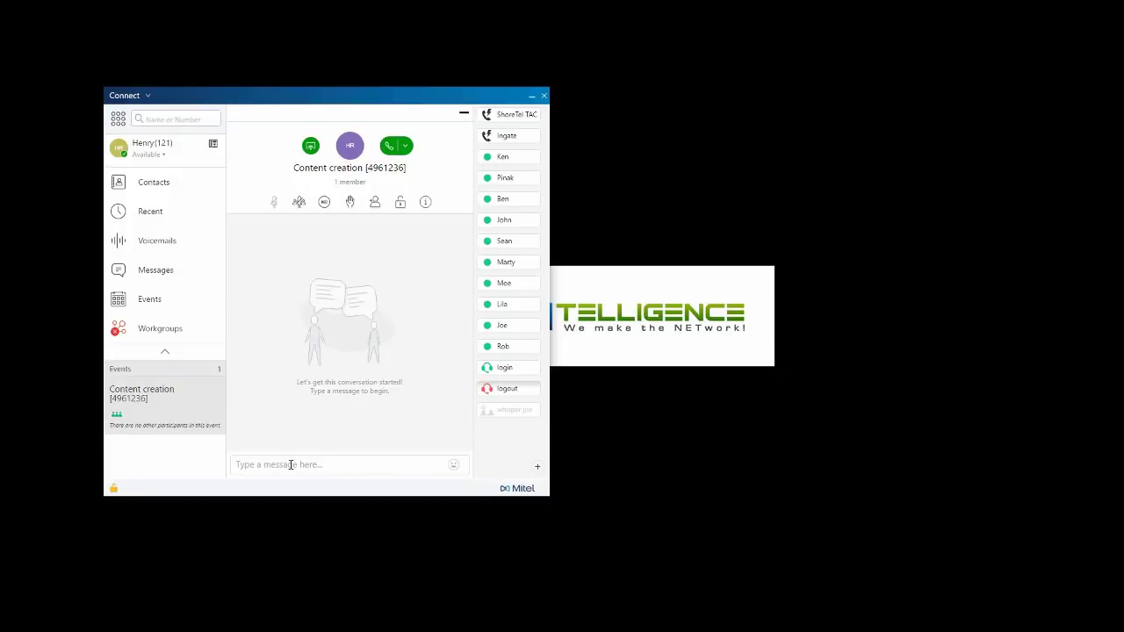
Start a new meeting and review its form, including the name, meeting type options, presenters, agenda, overview and files
{"action": "left_click", "coordinate": [152, 299]}
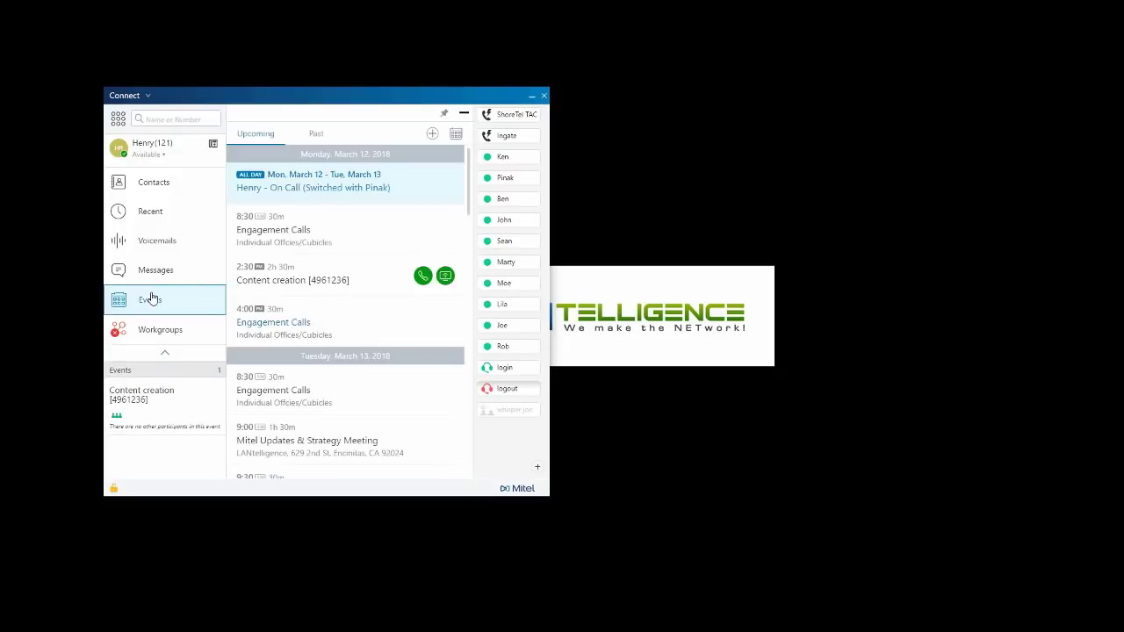
{"action": "left_click", "coordinate": [432, 134]}
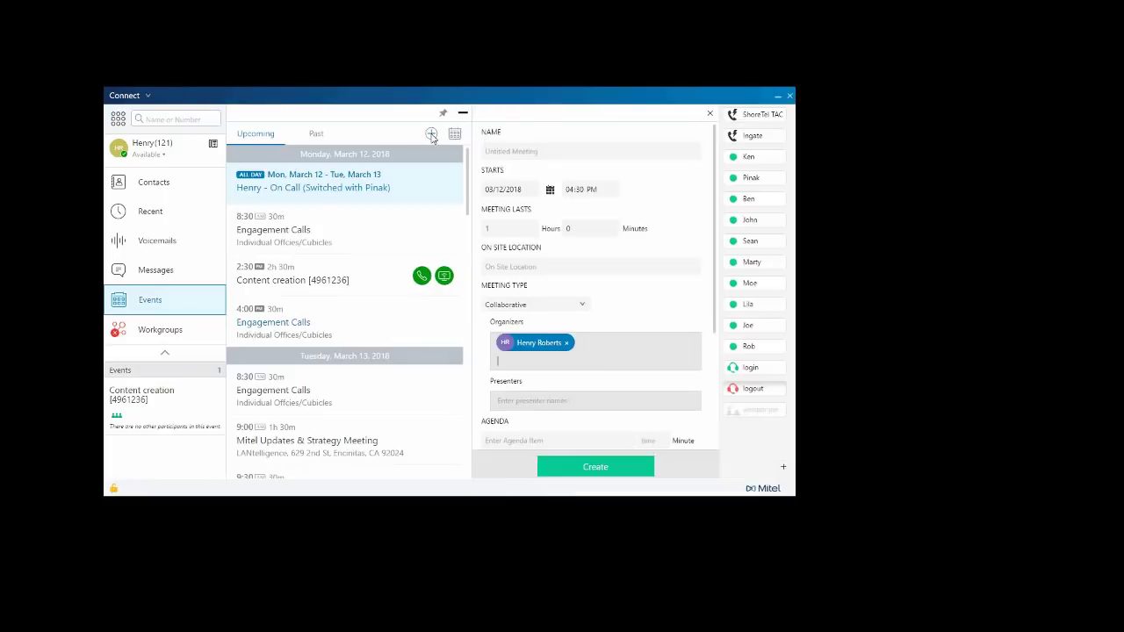
{"action": "left_click", "coordinate": [506, 151]}
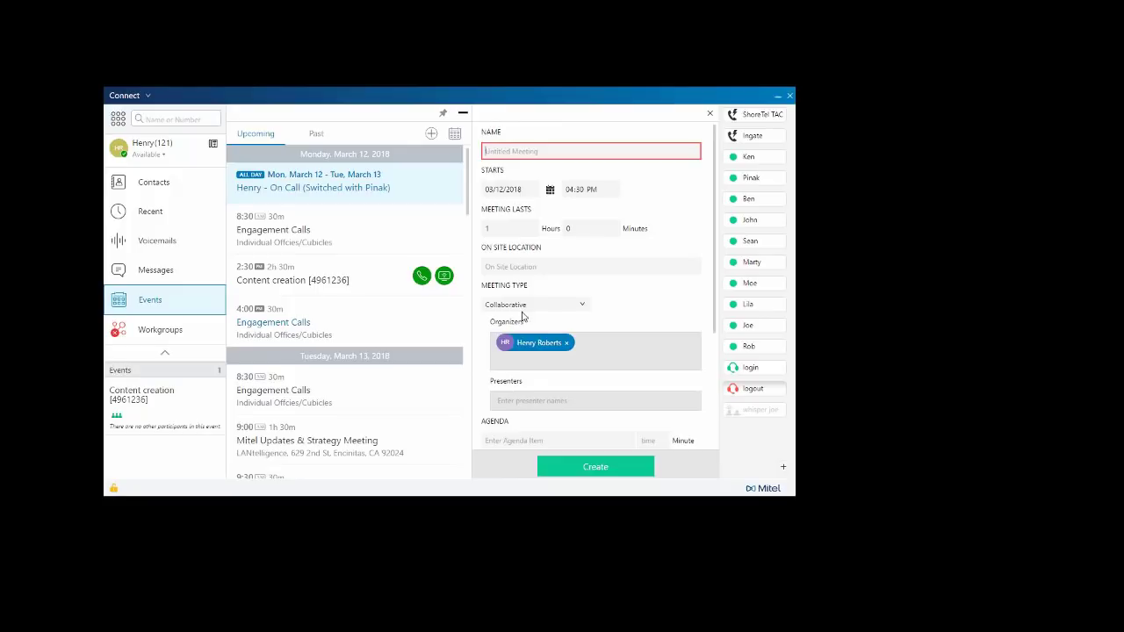
{"action": "left_click", "coordinate": [582, 304]}
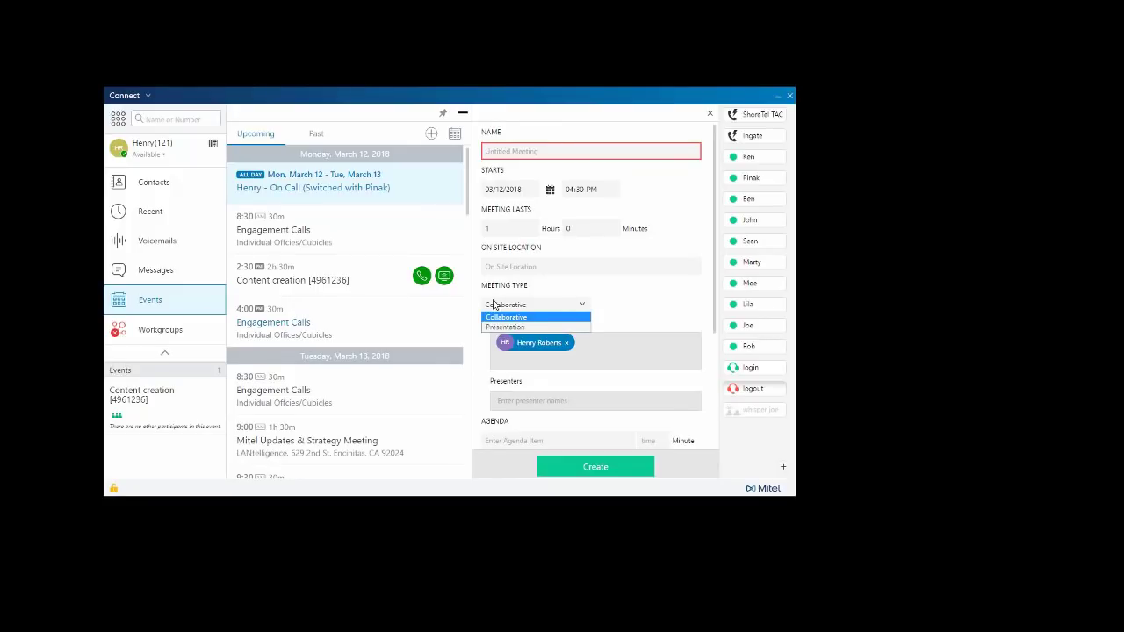
{"action": "left_click", "coordinate": [628, 302]}
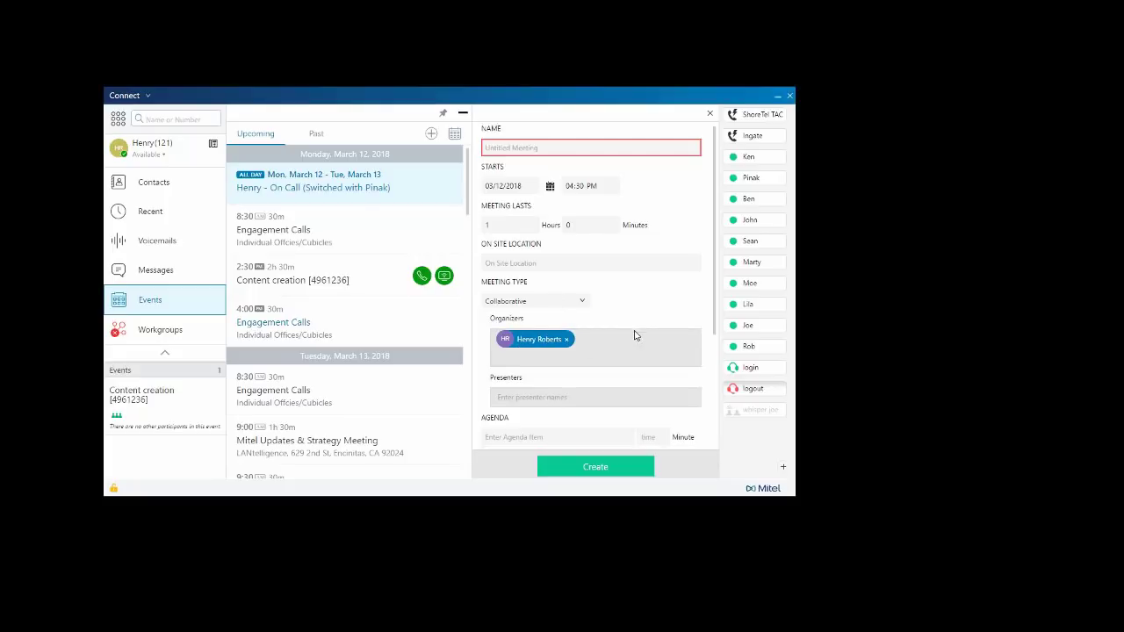
{"action": "scroll", "coordinate": [635, 333], "scroll_direction": "down", "scroll_amount": 3}
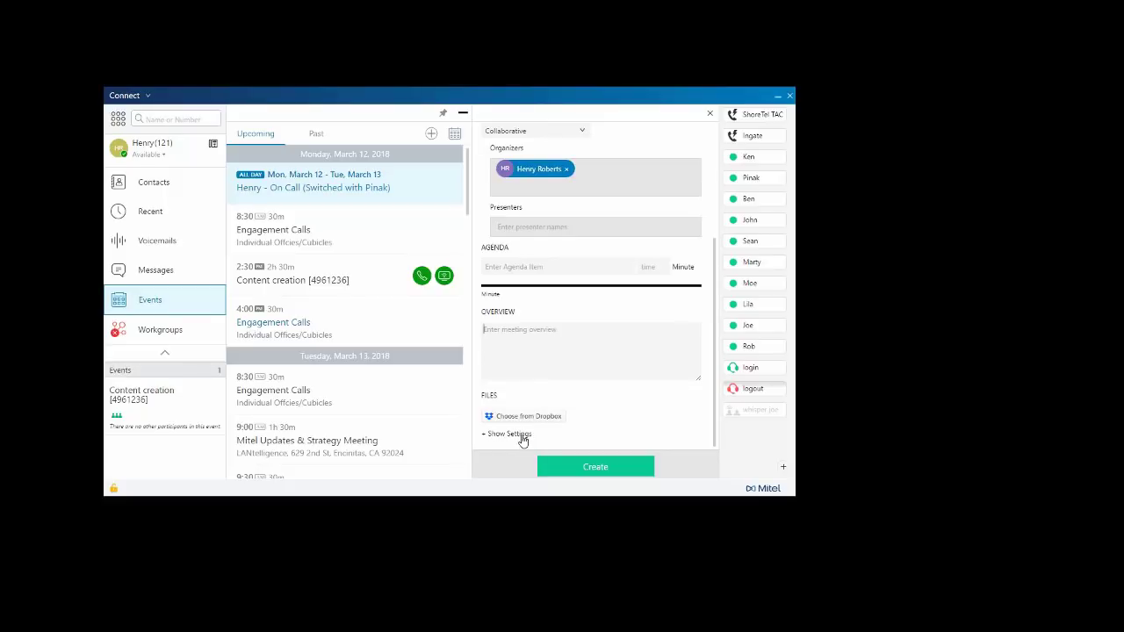
{"action": "left_click", "coordinate": [586, 467]}
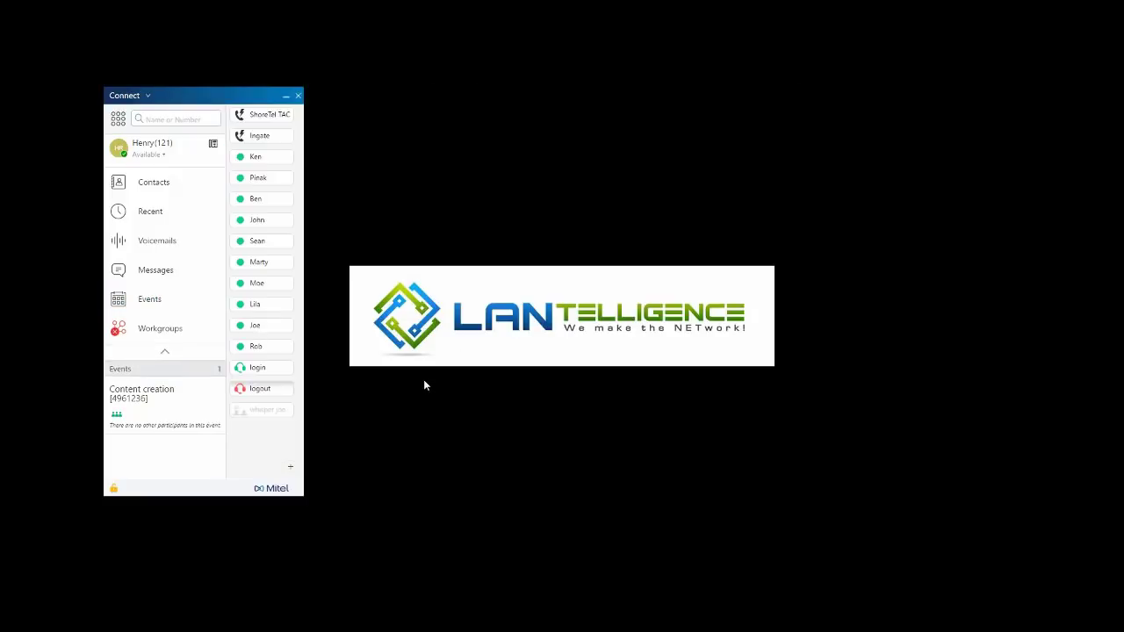
Log in as a workgroup agent and show the Demo WG details, checking its queues and agents
{"action": "left_click", "coordinate": [155, 334]}
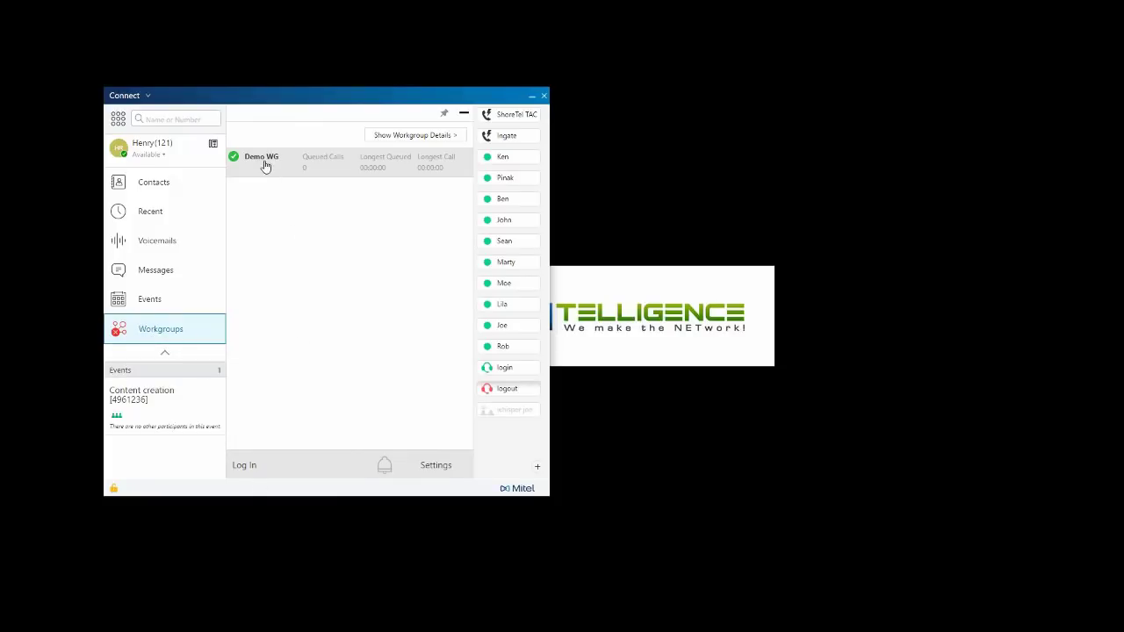
{"action": "left_click", "coordinate": [245, 467]}
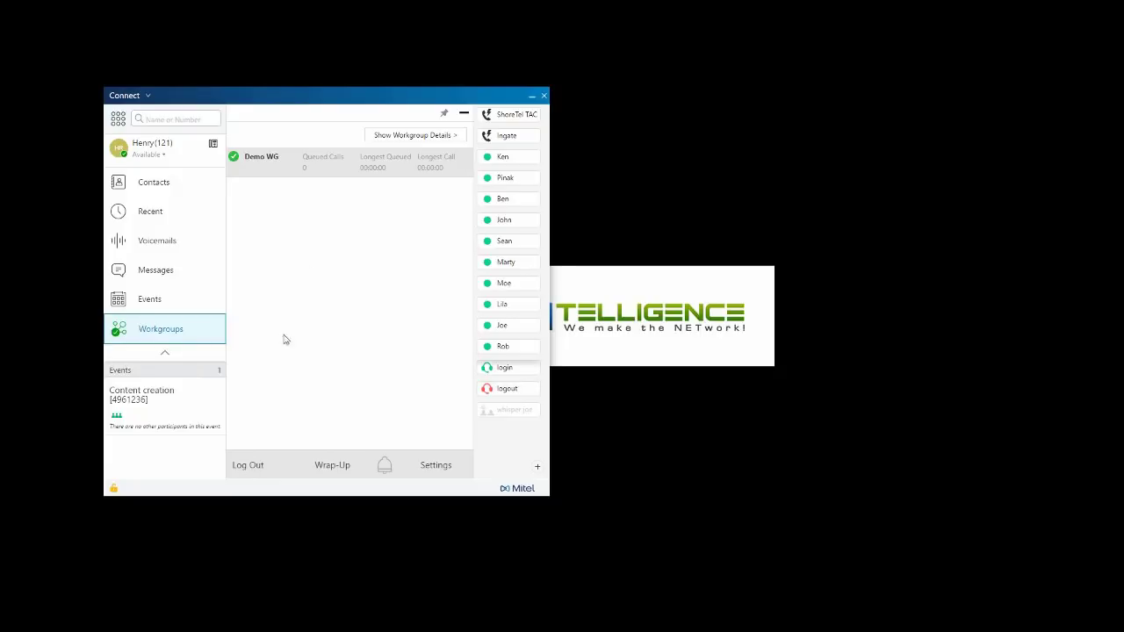
{"action": "left_click", "coordinate": [408, 139]}
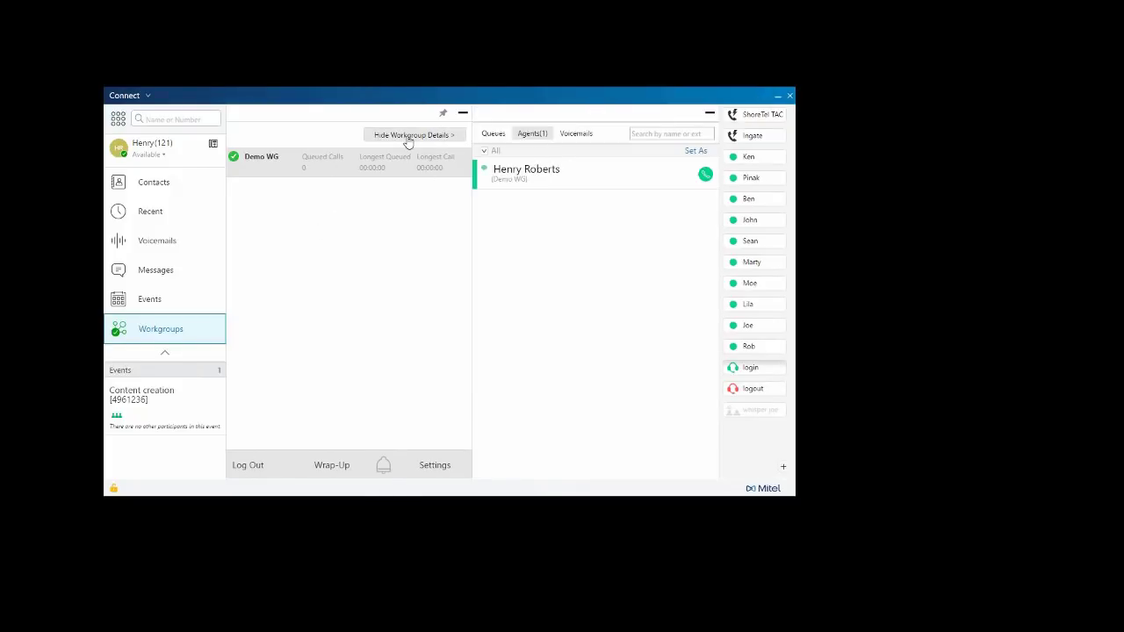
{"action": "left_click", "coordinate": [491, 135]}
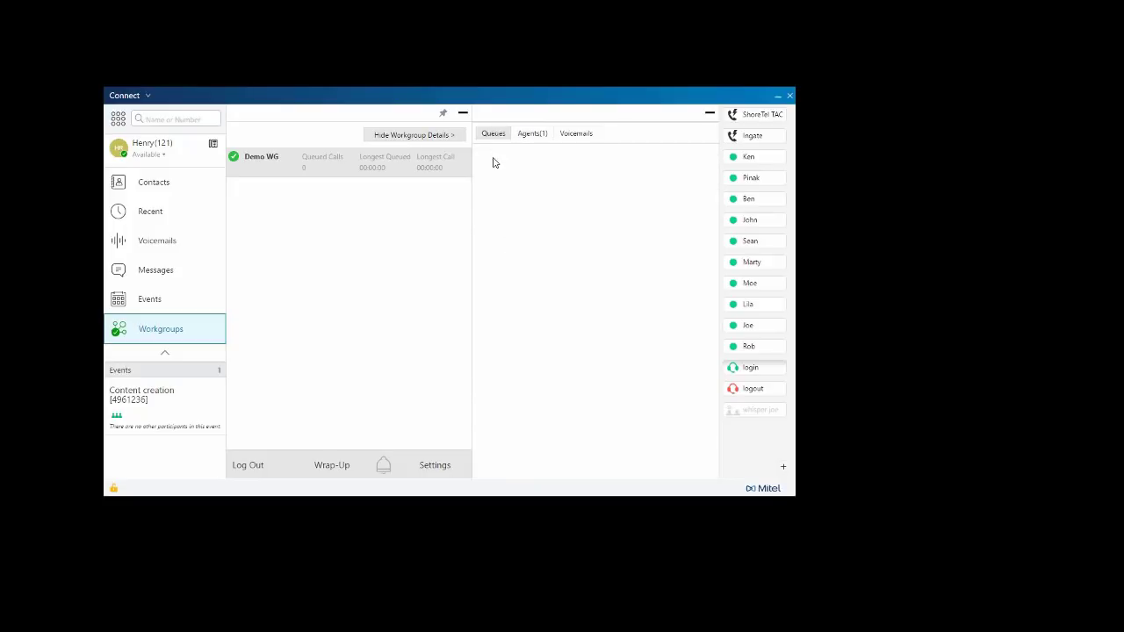
{"action": "left_click", "coordinate": [535, 139]}
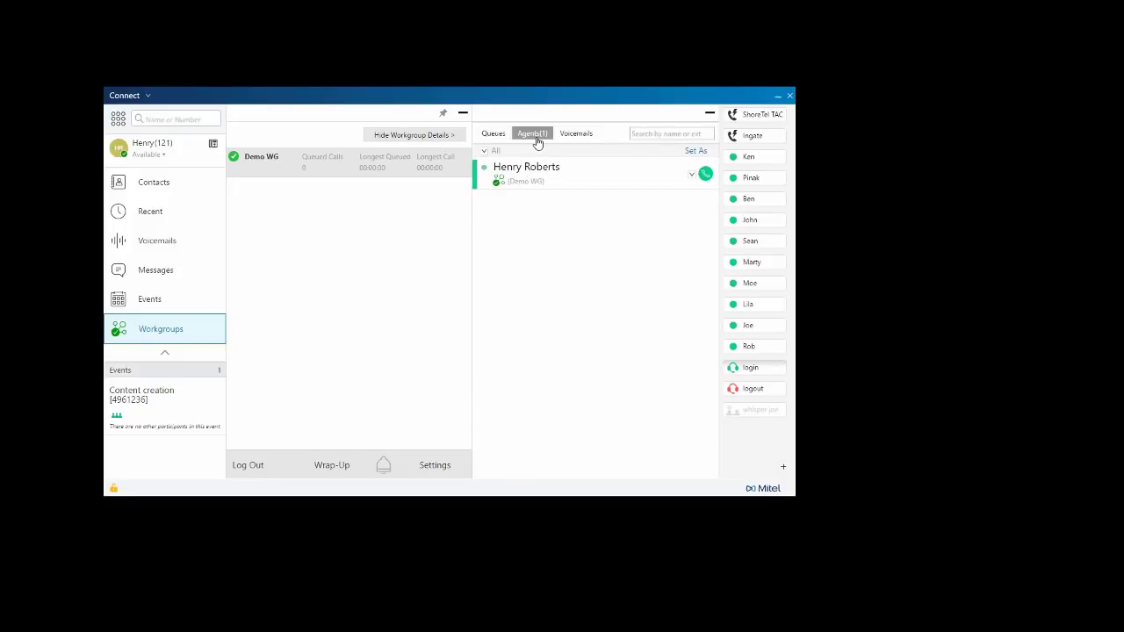
Change the Demo WG agent's status to wrap-up and to logged out, and view the workgroup's voicemails
{"action": "left_click", "coordinate": [499, 181]}
{"action": "left_click", "coordinate": [511, 215]}
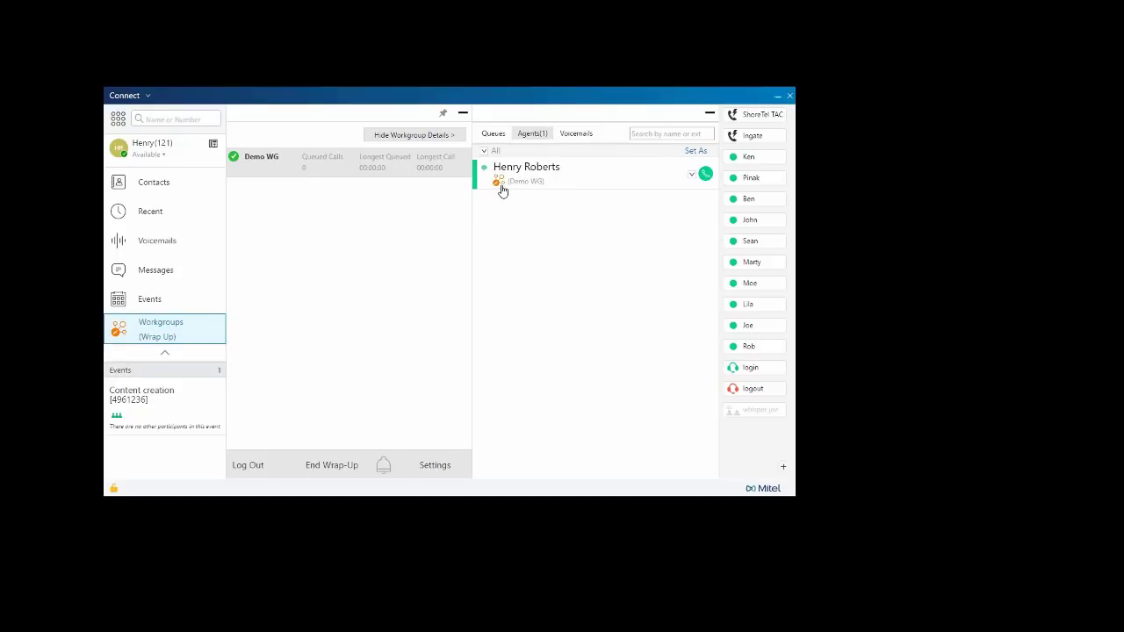
{"action": "left_click", "coordinate": [500, 184]}
{"action": "left_click", "coordinate": [516, 202]}
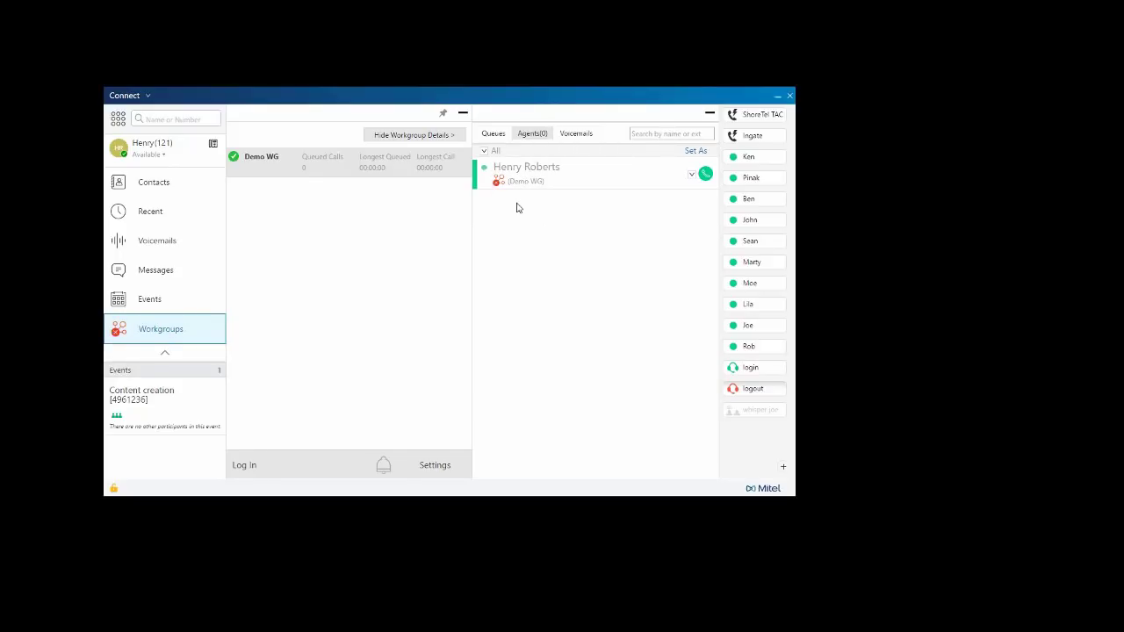
{"action": "left_click", "coordinate": [576, 134]}
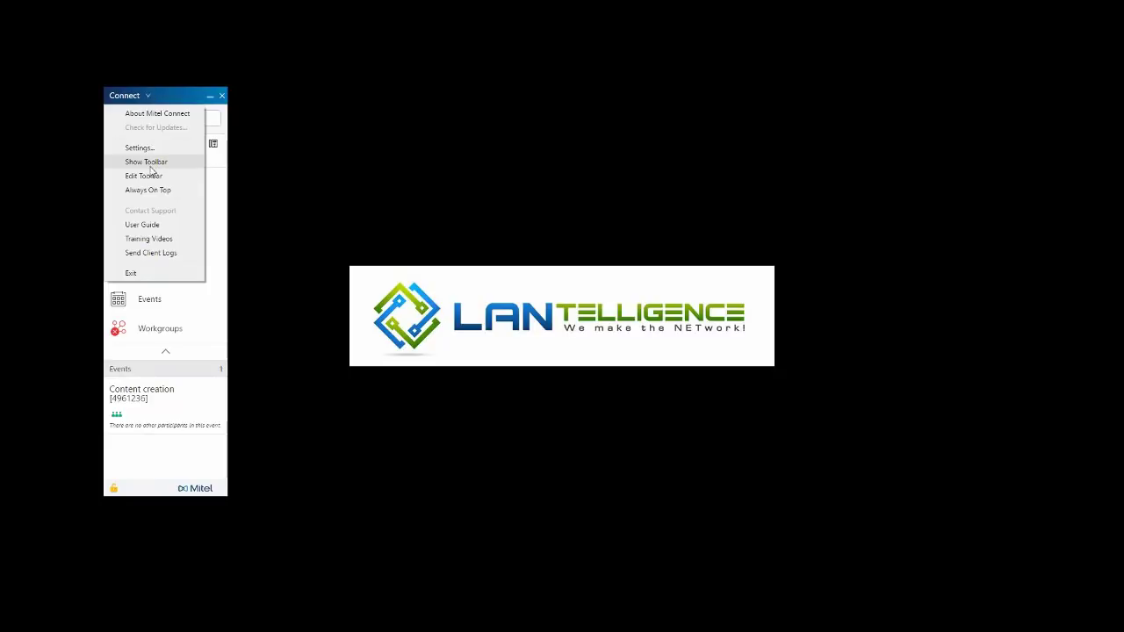
Show the toolbar and examine the full list of buttons that can be displayed in it
{"action": "left_click", "coordinate": [148, 163]}
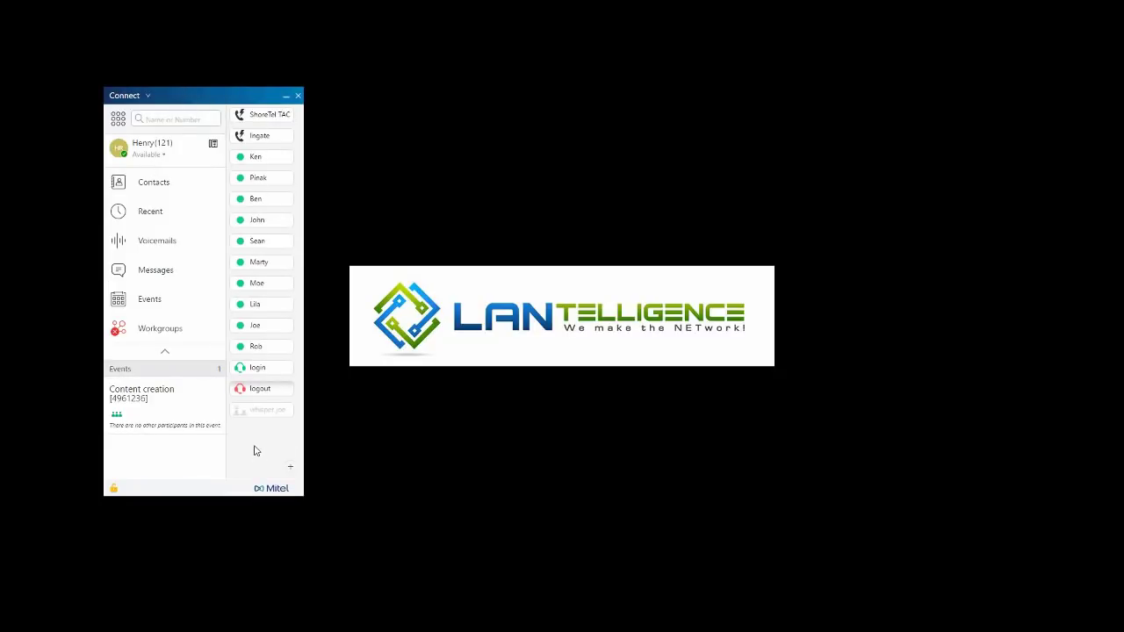
{"action": "left_click", "coordinate": [290, 470]}
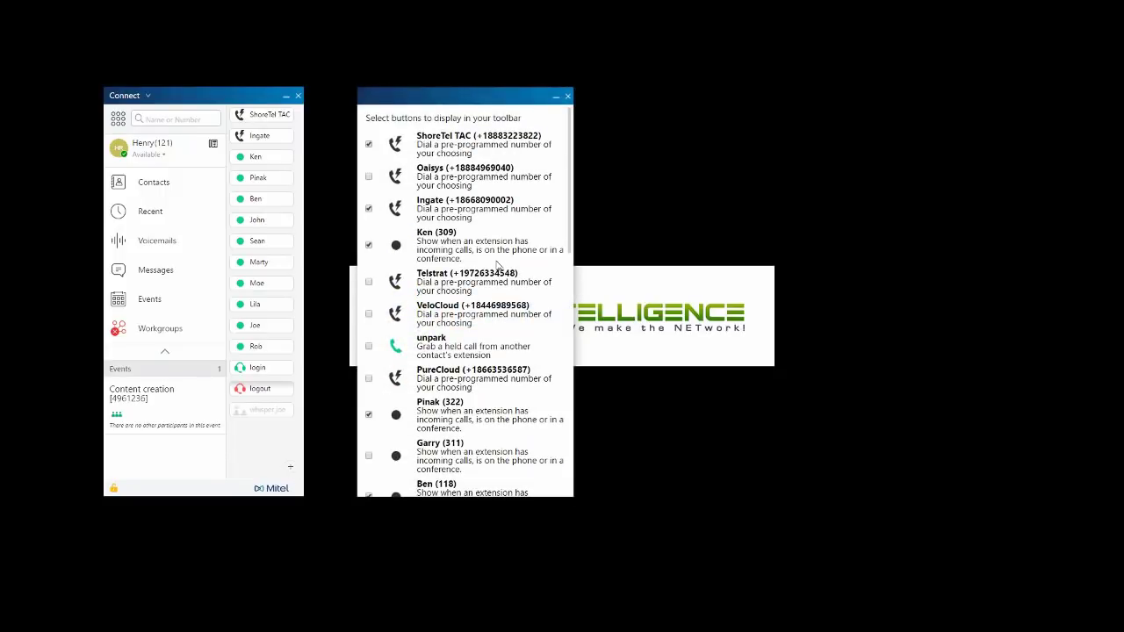
{"action": "scroll", "coordinate": [493, 280], "scroll_direction": "down", "scroll_amount": 3}
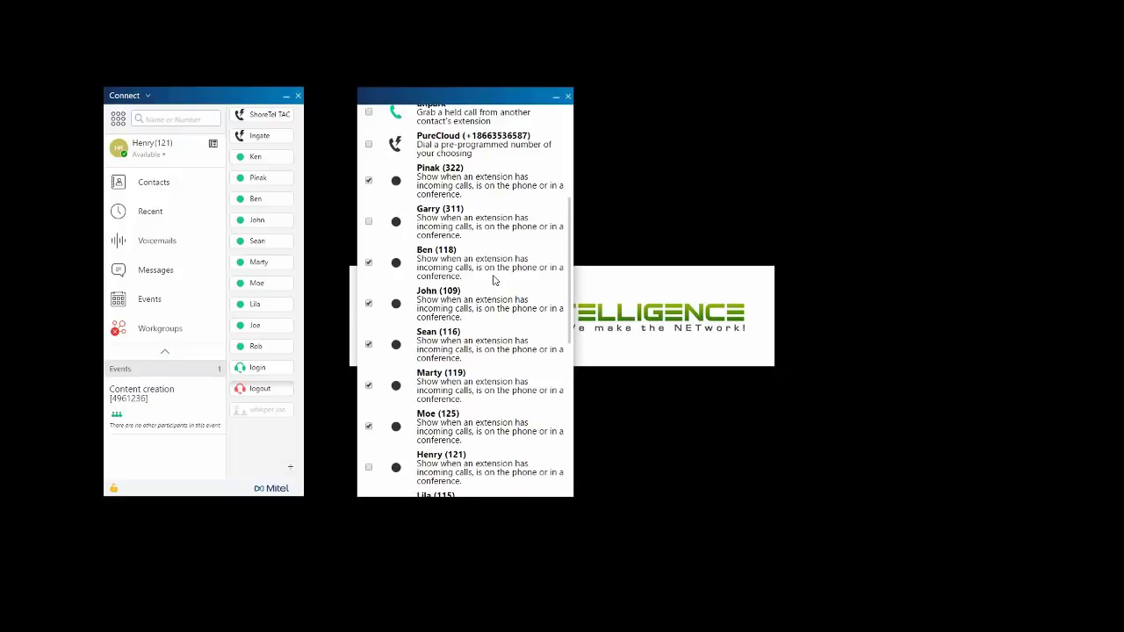
{"action": "scroll", "coordinate": [494, 280], "scroll_direction": "down", "scroll_amount": 4}
{"action": "scroll", "coordinate": [494, 279], "scroll_direction": "up", "scroll_amount": 8}
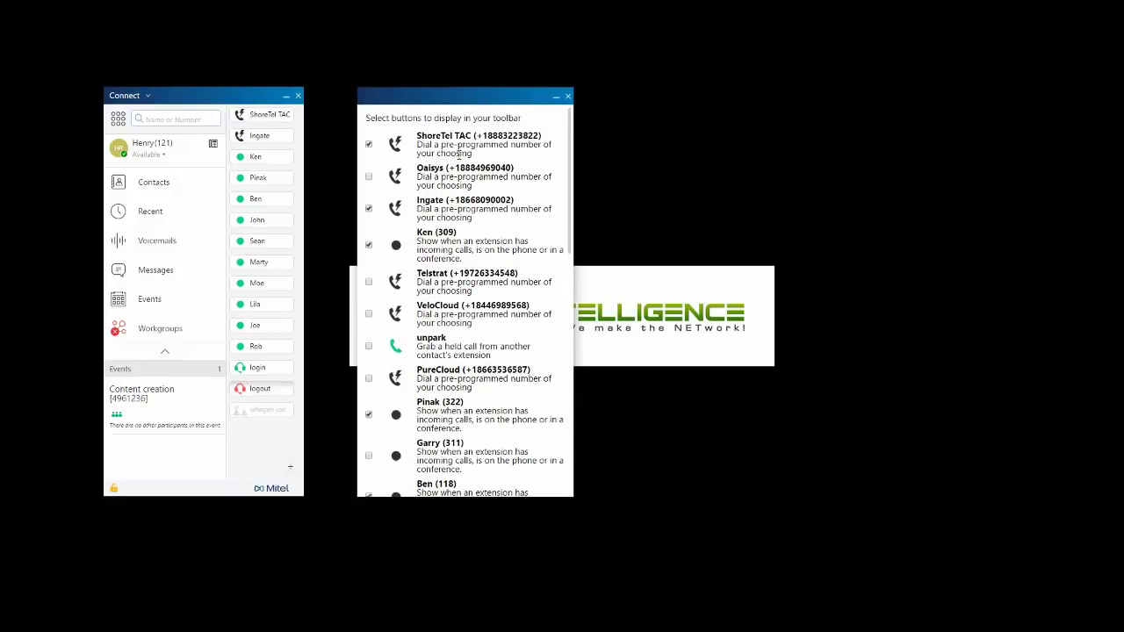
{"action": "scroll", "coordinate": [418, 279], "scroll_direction": "down", "scroll_amount": 4}
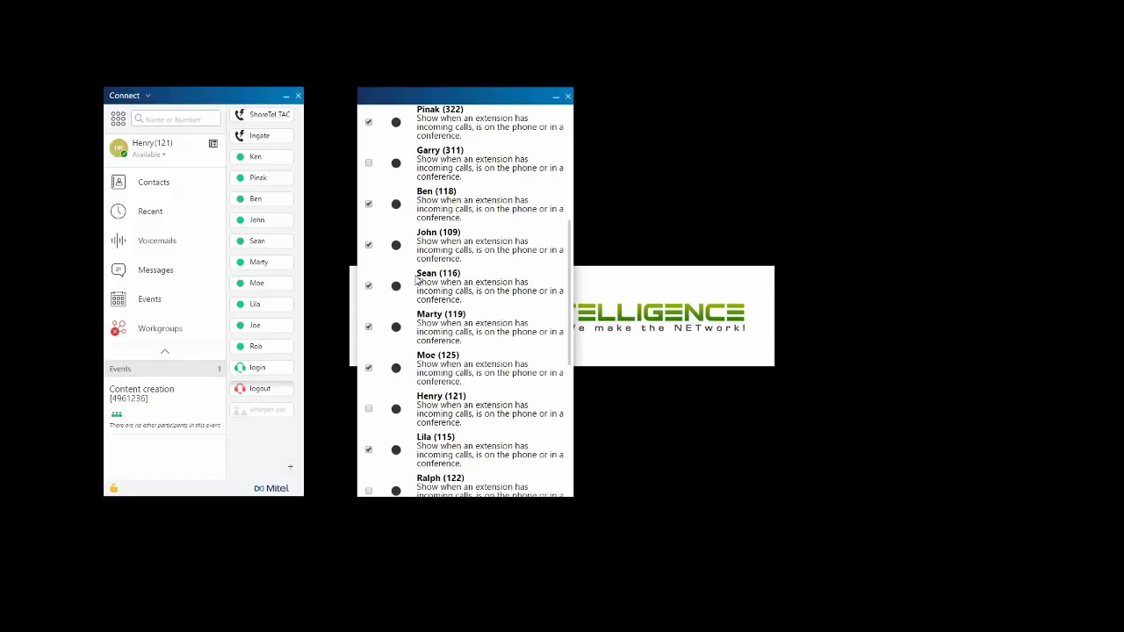
{"action": "scroll", "coordinate": [418, 280], "scroll_direction": "down", "scroll_amount": 5}
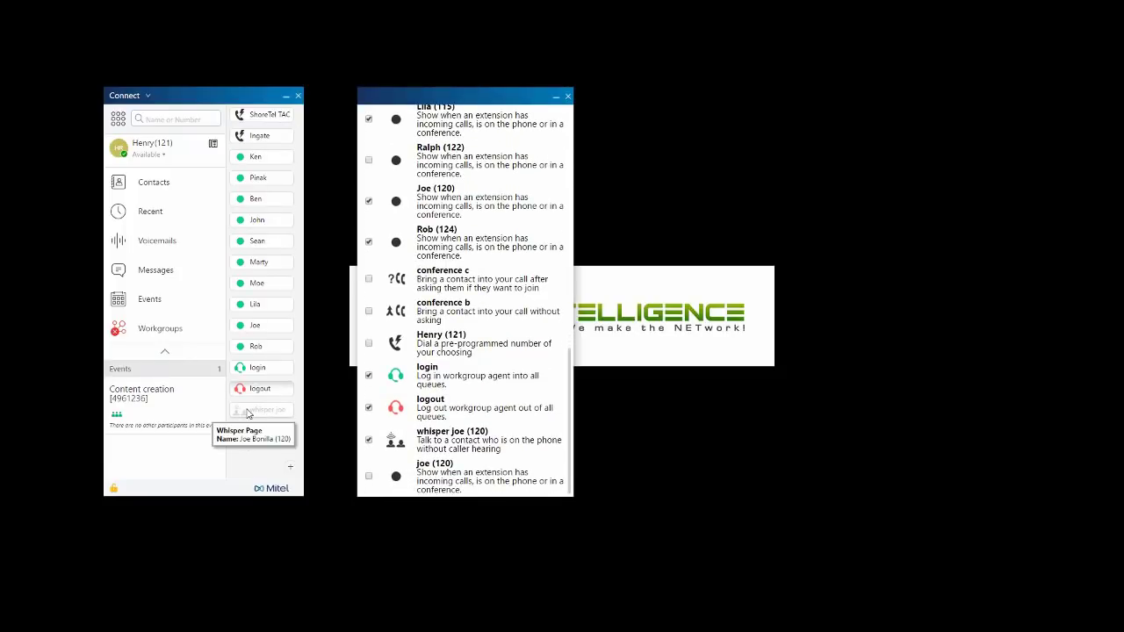
{"action": "left_click", "coordinate": [369, 312]}
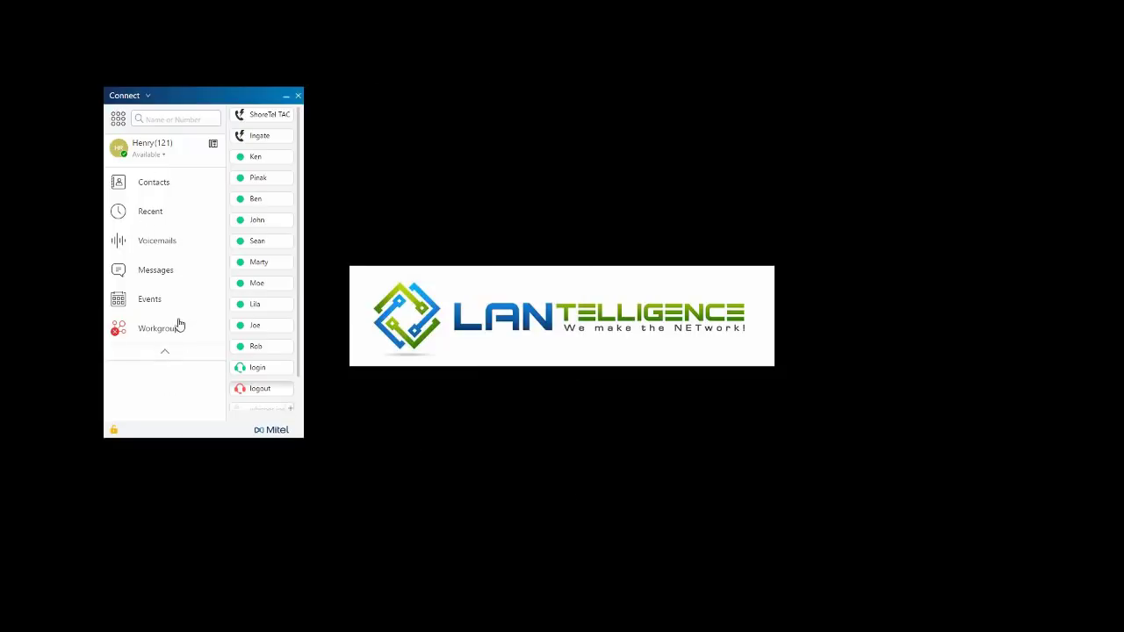
Collapse the main navigation list to its compact view
{"action": "left_click", "coordinate": [168, 354]}
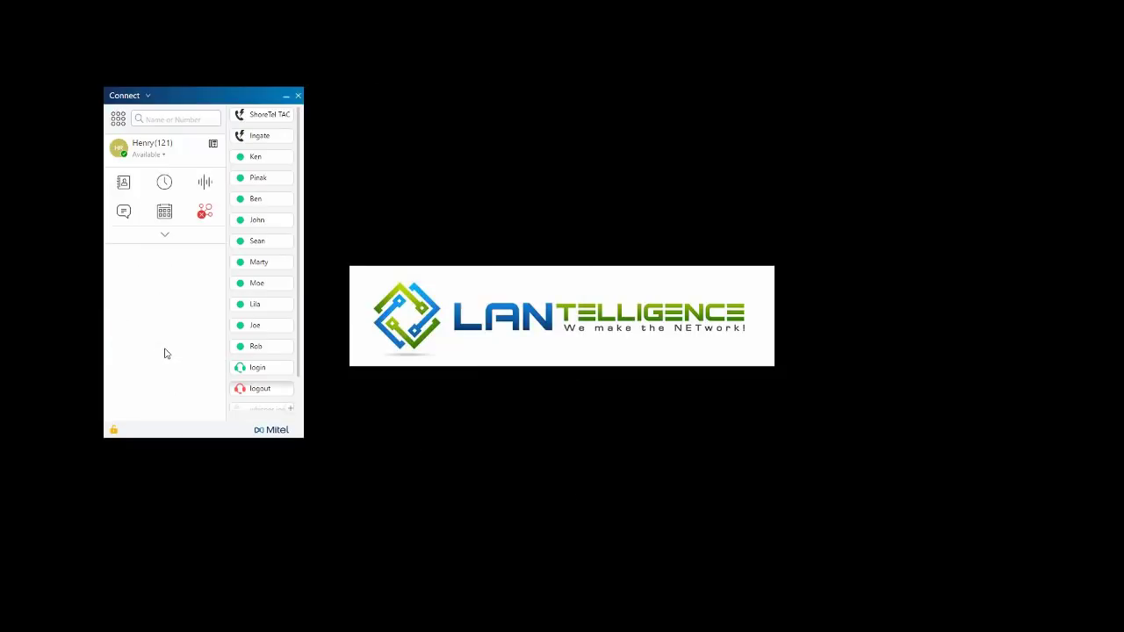